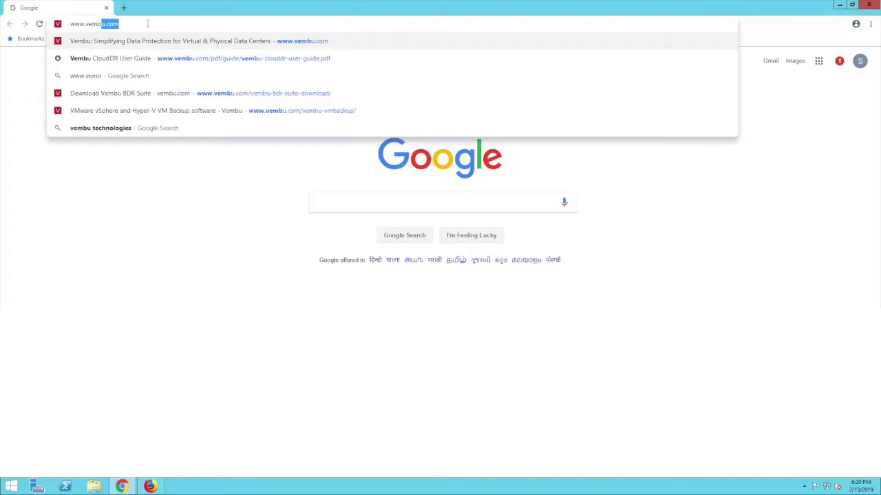
{"action": "type", "text": "u.com"}
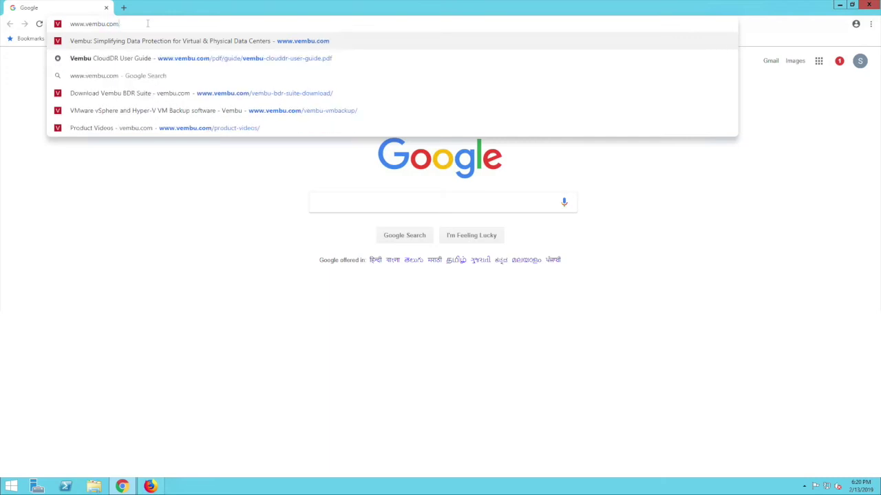
{"action": "key", "text": "Return"}
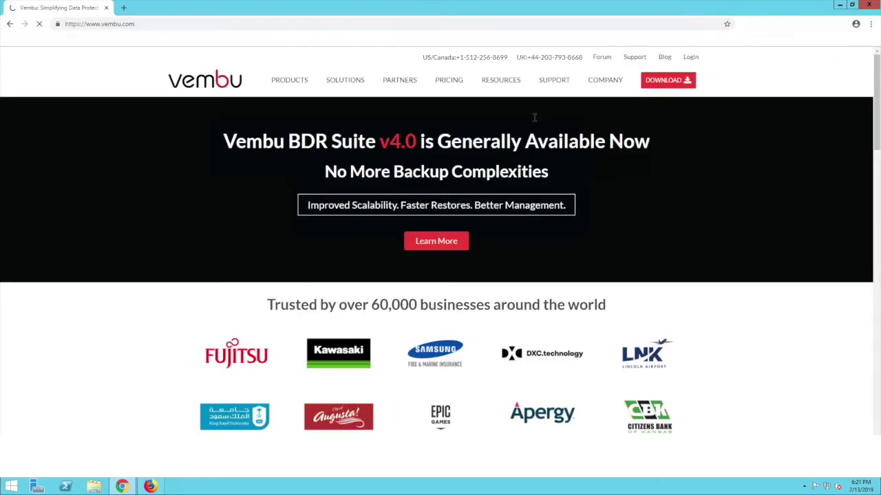
{"action": "left_click", "coordinate": [661, 82]}
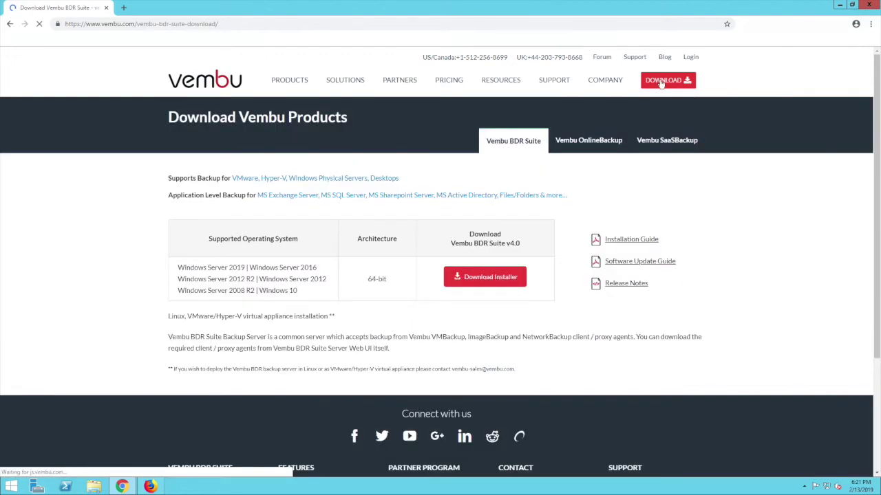
{"action": "left_click", "coordinate": [489, 277]}
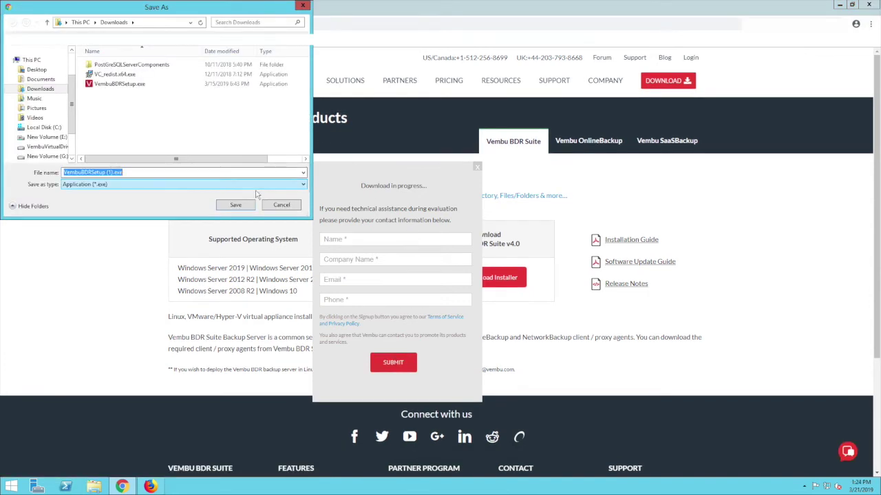
{"action": "left_click", "coordinate": [302, 6]}
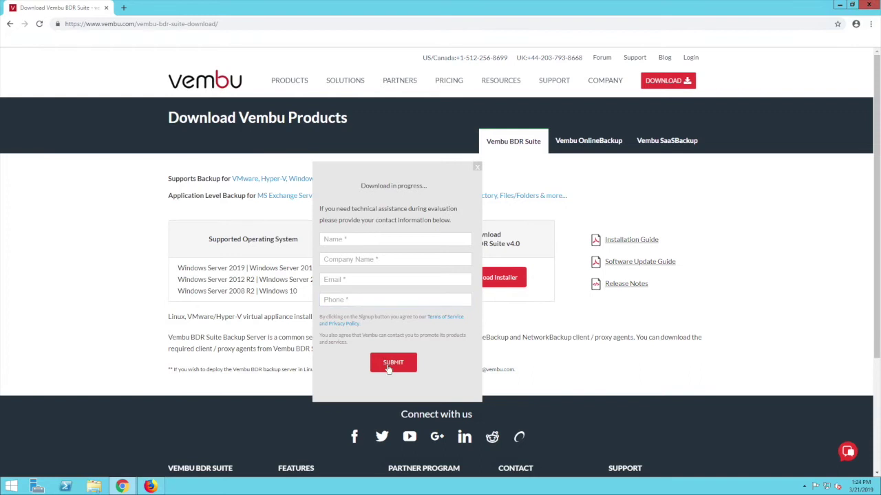
{"action": "left_click", "coordinate": [477, 166]}
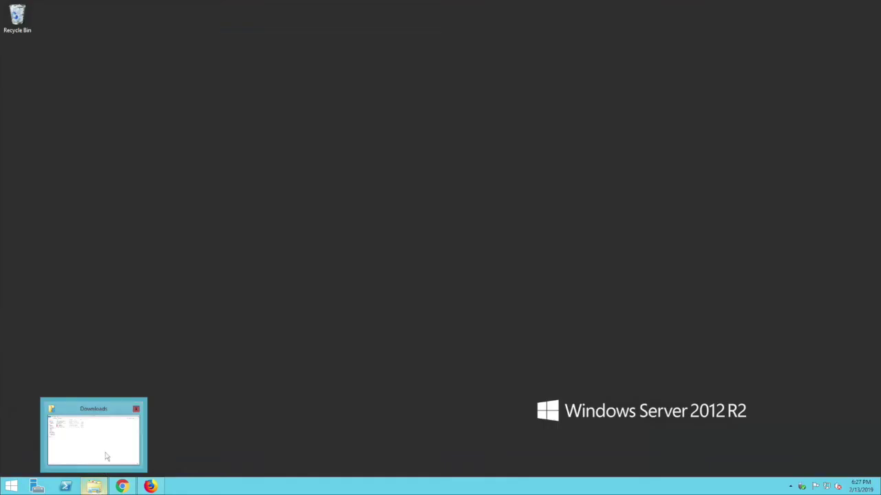
- Run the VembuBDRSetup4.0 installer from the Downloads folder
{"action": "left_click", "coordinate": [108, 456]}
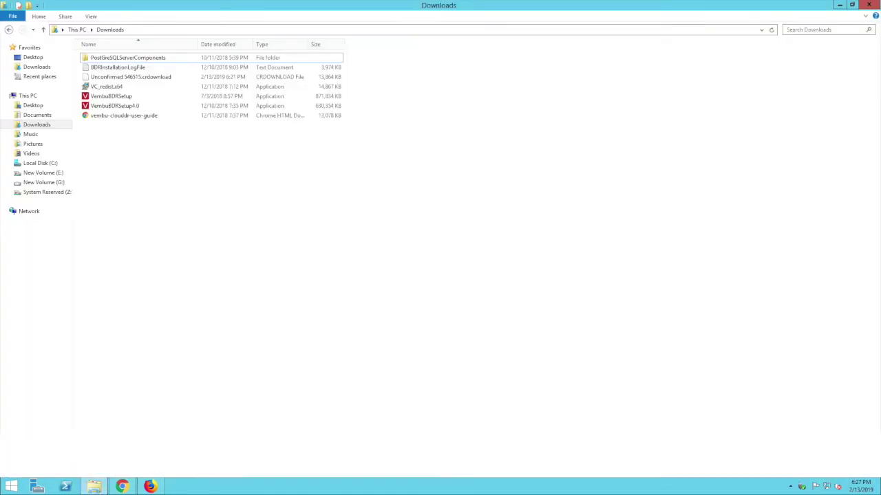
{"action": "left_click", "coordinate": [144, 107]}
{"action": "double_click", "coordinate": [143, 107]}
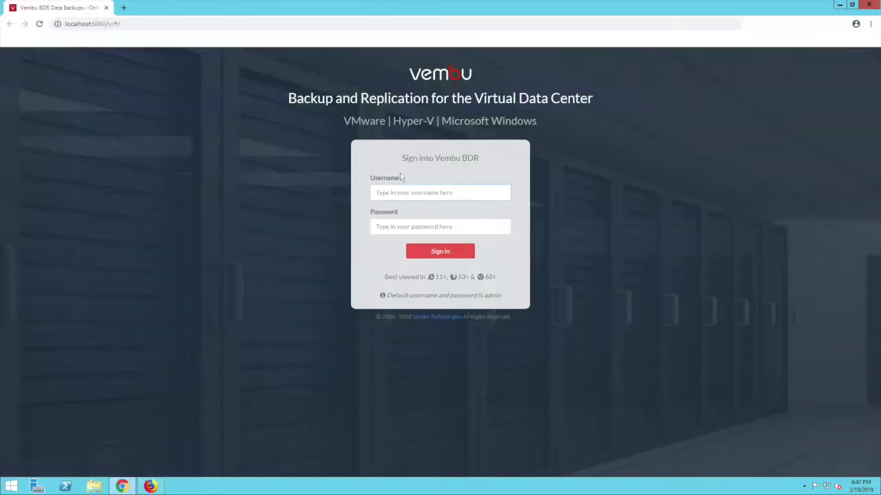
- Sign in with the default credentials and save the UTC+05:30 Chennai, Kolkata, Mumbai, New Delhi time zone
{"action": "type", "text": "admin"}
{"action": "type", "text": "admin"}
{"action": "key", "text": "Return"}
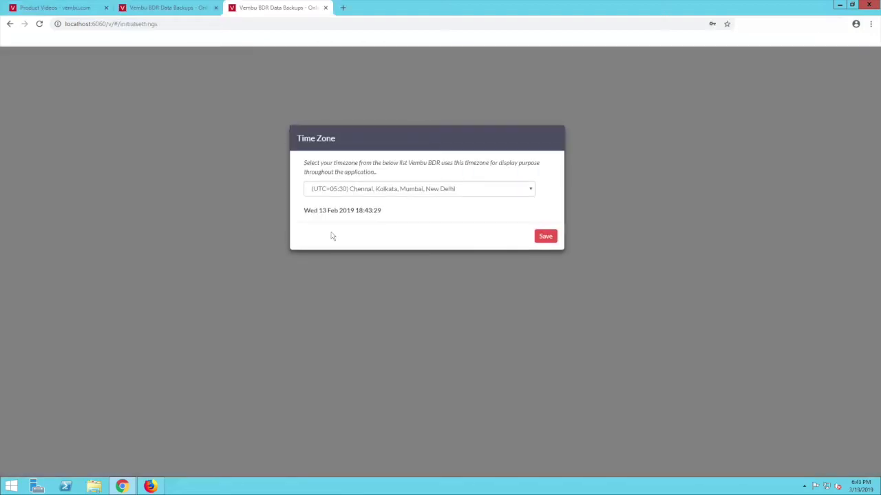
{"action": "left_click", "coordinate": [418, 194]}
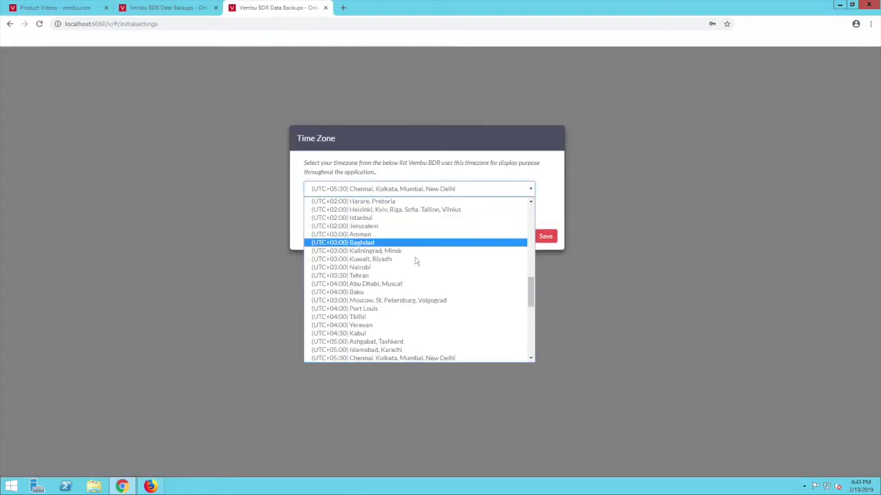
{"action": "left_click", "coordinate": [404, 358]}
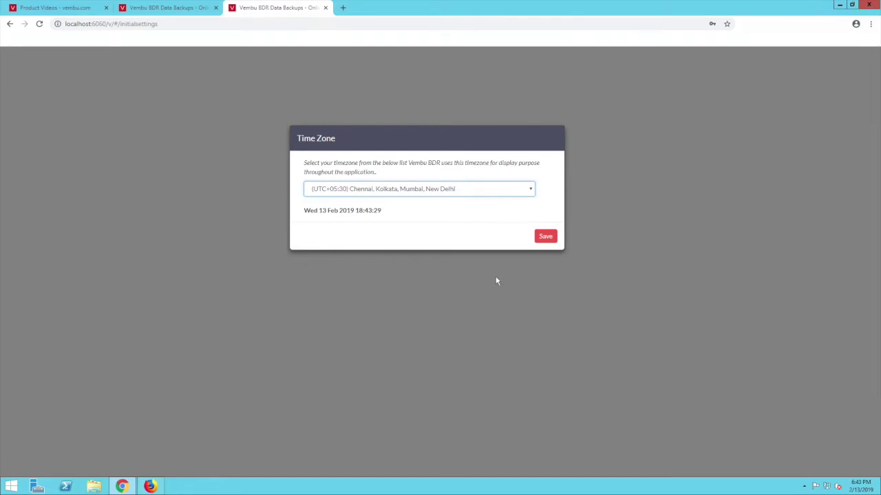
{"action": "left_click", "coordinate": [544, 237]}
- Update the server's BDR ID to VembuBDR
{"action": "left_click", "coordinate": [468, 204]}
{"action": "type", "text": "VembuBDR"}
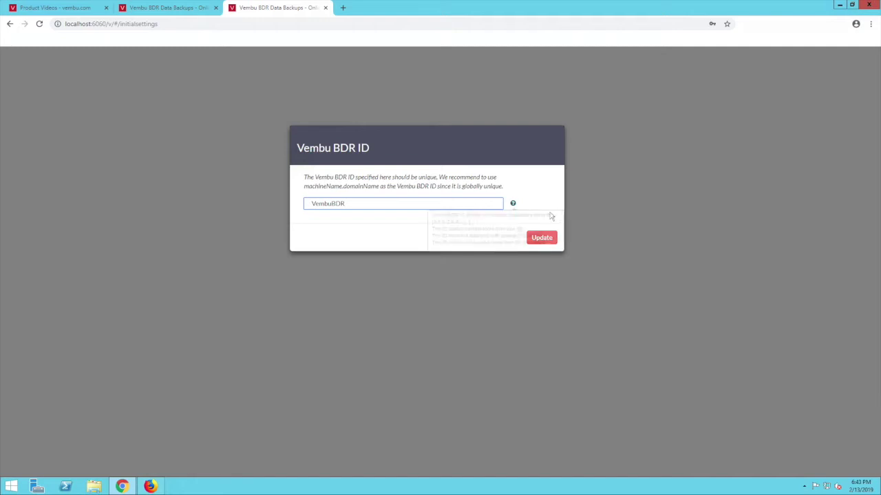
{"action": "left_click", "coordinate": [542, 238]}
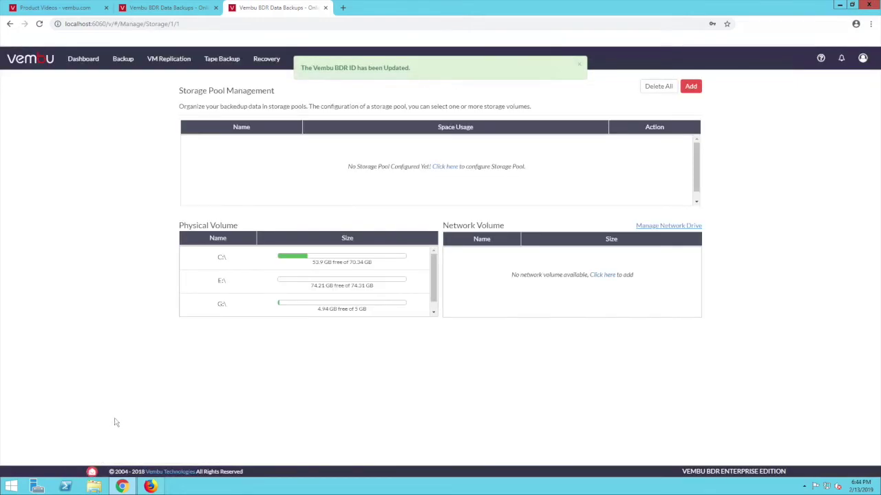
- Add VMware ESXi host 192.168.102.132 with the ESXi default credentials and begin its backup
{"action": "left_click", "coordinate": [124, 62]}
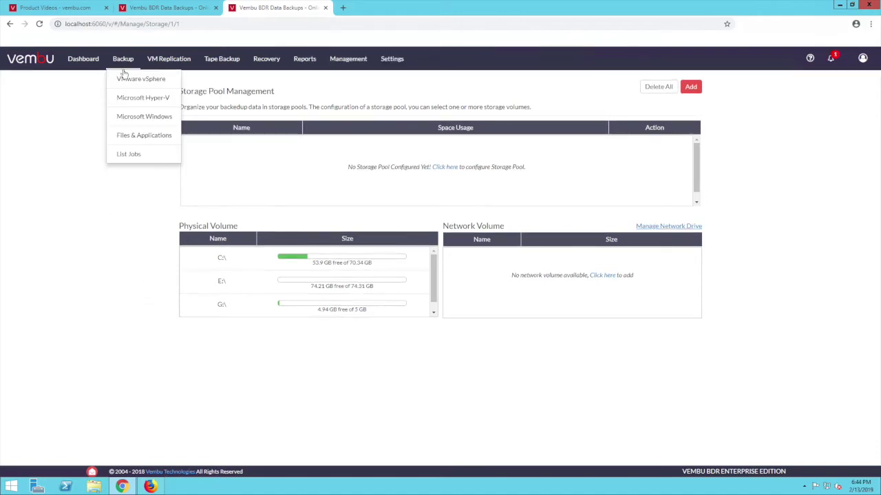
{"action": "left_click", "coordinate": [127, 79]}
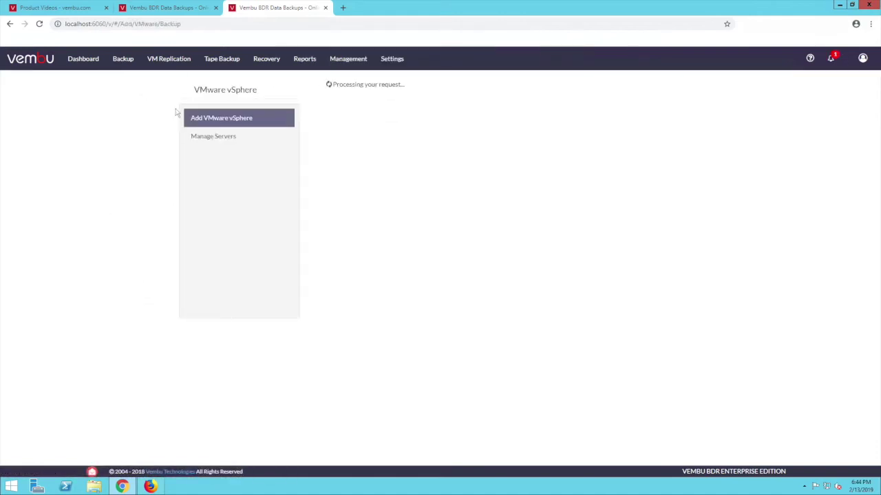
{"action": "left_click", "coordinate": [357, 111]}
{"action": "type", "text": "192."}
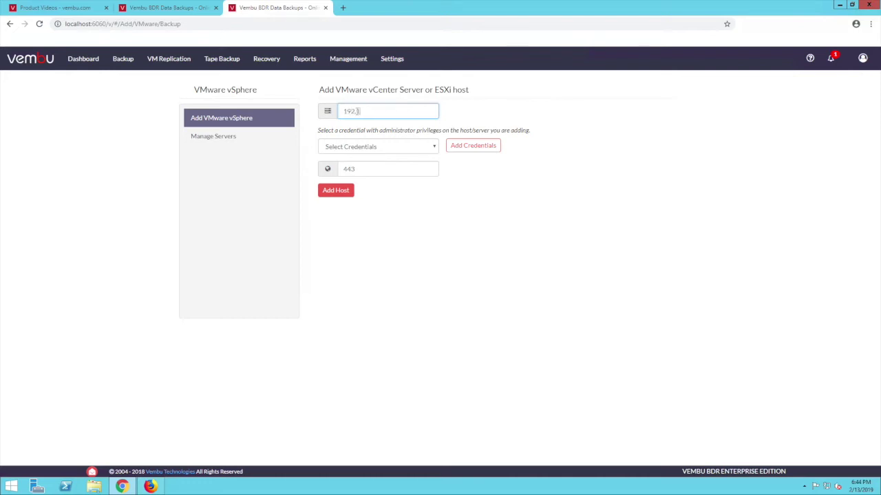
{"action": "type", "text": "168.102.132"}
{"action": "left_click", "coordinate": [362, 147]}
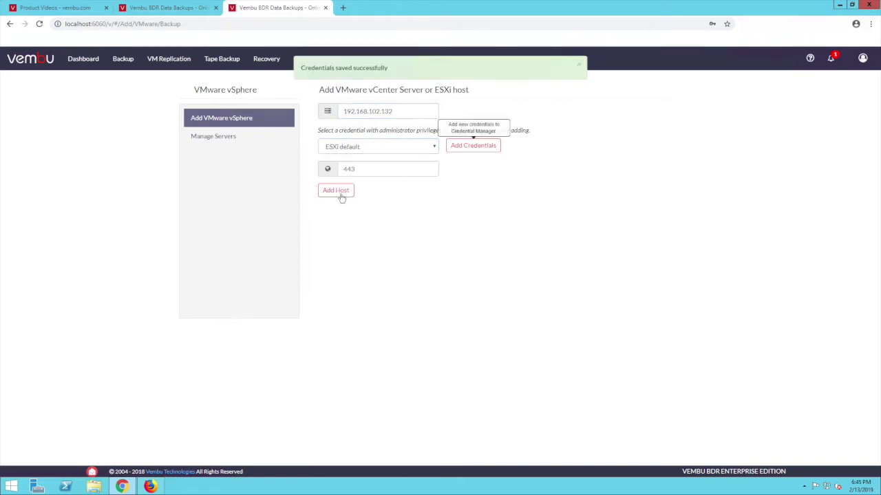
{"action": "left_click", "coordinate": [342, 195]}
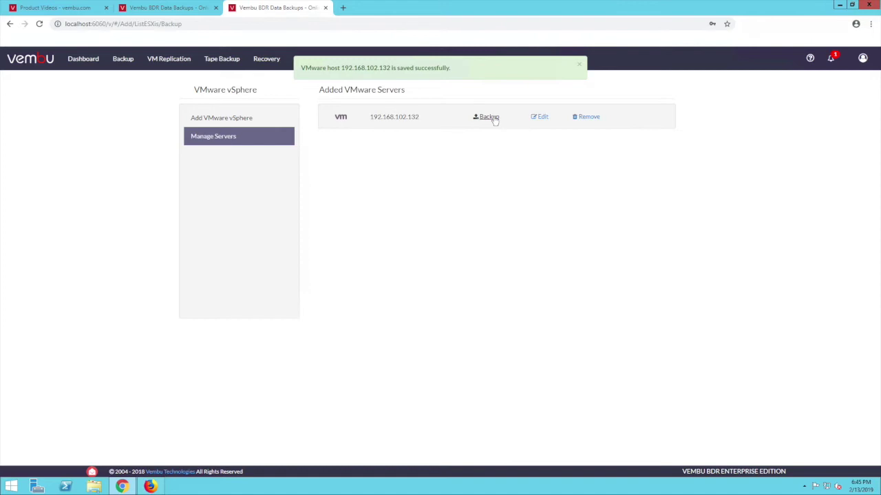
{"action": "left_click", "coordinate": [488, 117]}
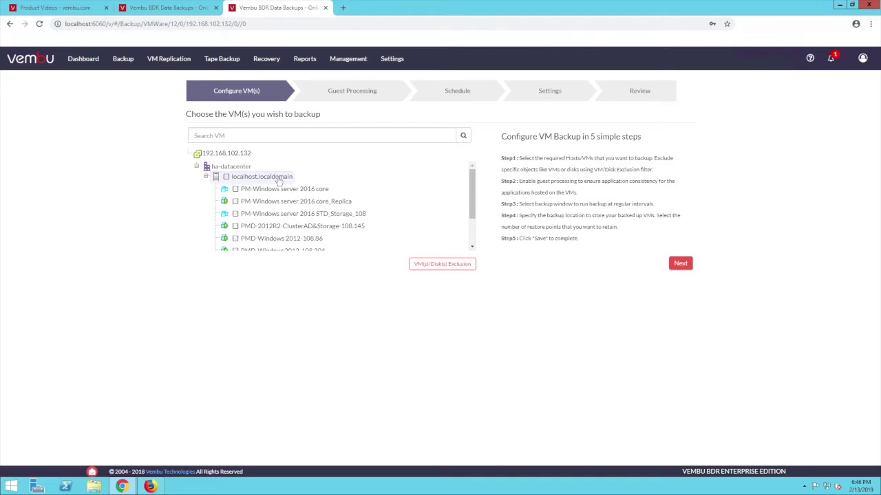
- Select PM-Windows server 2016 core_Replica and PM-Windows server 2016 STD_Storage_108 for backup
{"action": "left_click", "coordinate": [282, 202]}
{"action": "left_click", "coordinate": [282, 214]}
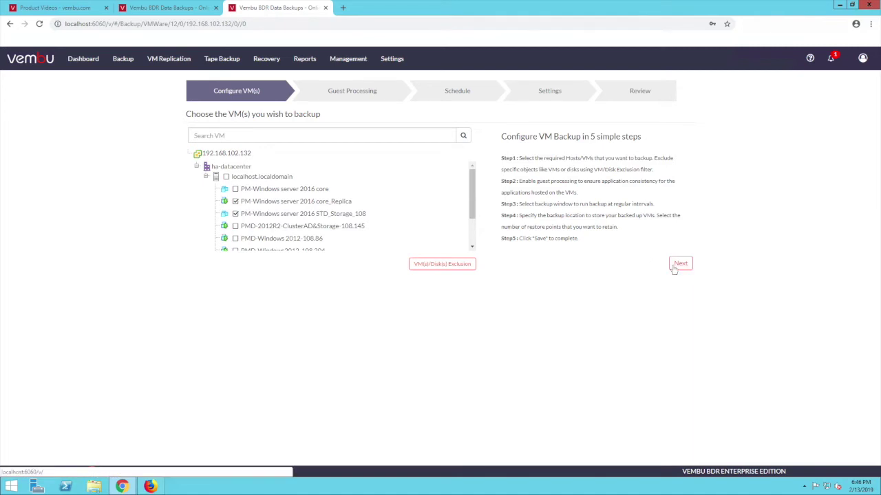
{"action": "left_click", "coordinate": [677, 266]}
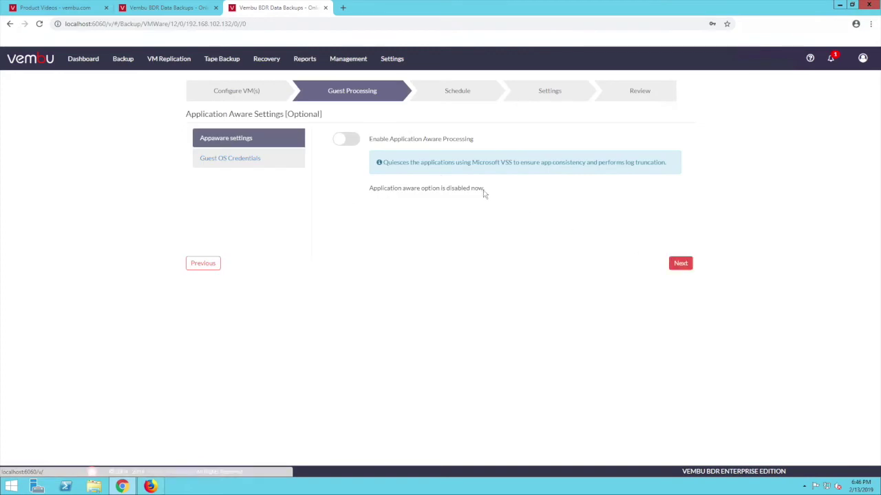
- Enable application-aware processing and use ESXi default as the guest OS credentials
{"action": "left_click", "coordinate": [347, 140]}
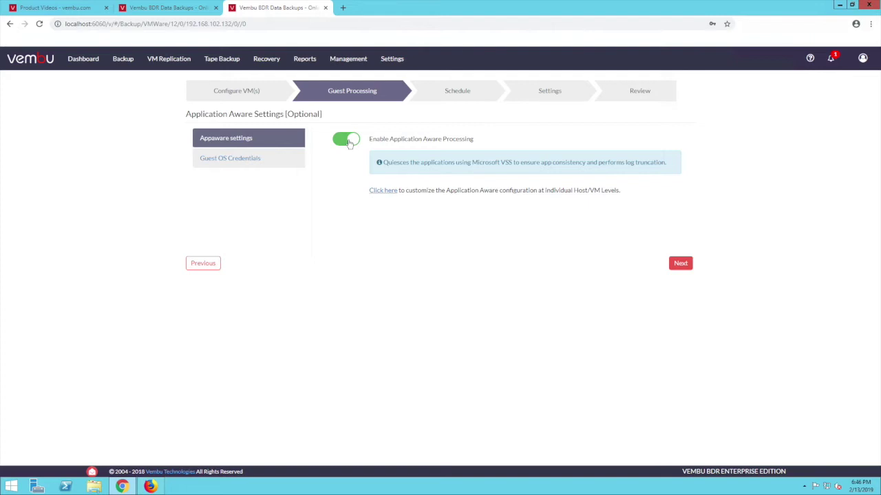
{"action": "left_click", "coordinate": [393, 193]}
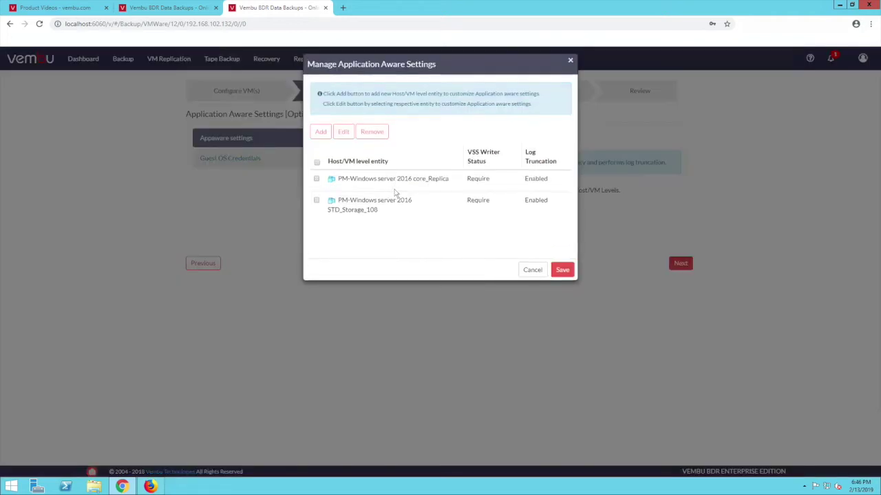
{"action": "left_click", "coordinate": [557, 279]}
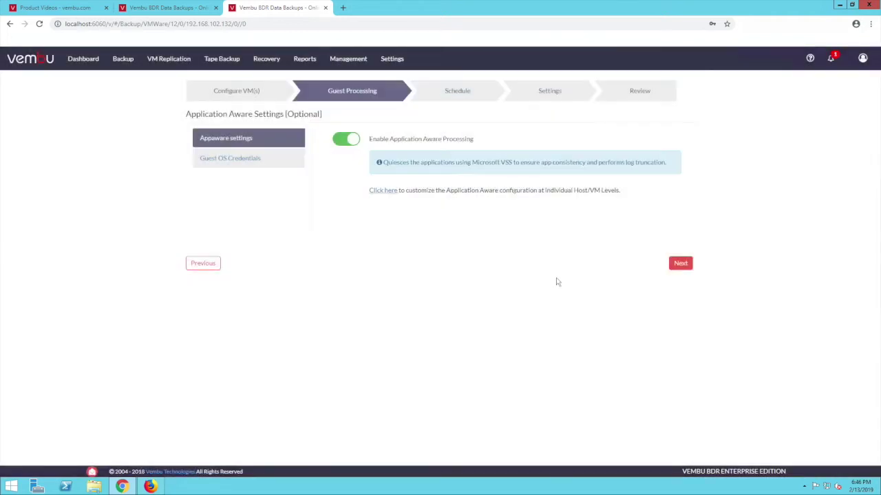
{"action": "left_click", "coordinate": [678, 268]}
{"action": "left_click", "coordinate": [412, 153]}
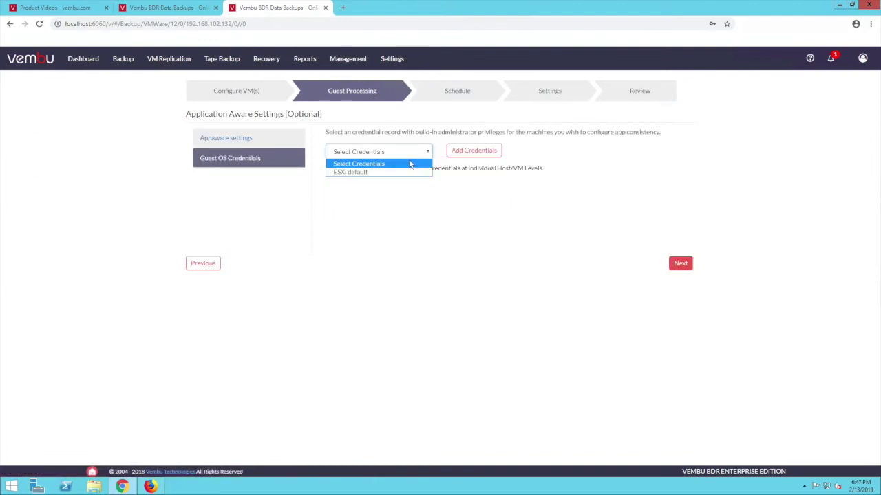
{"action": "left_click", "coordinate": [404, 173]}
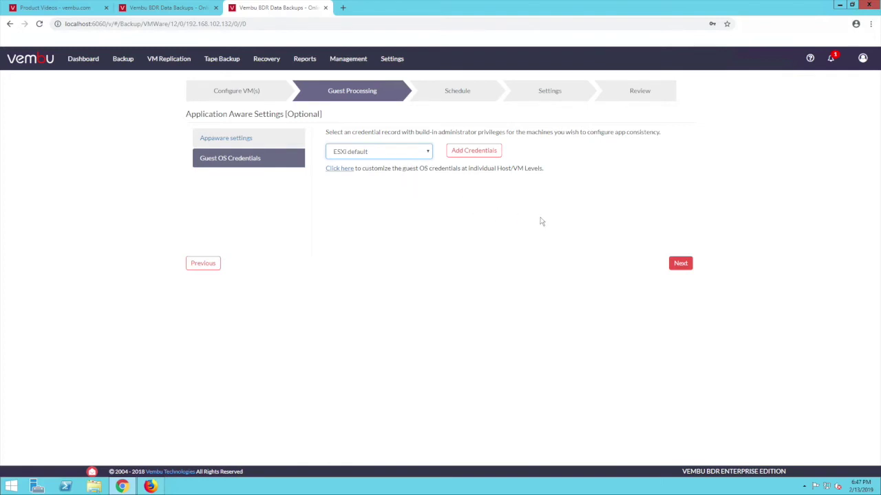
- Schedule the backup every 1 Hour on all days, leaving additional full backups disabled
{"action": "left_click", "coordinate": [679, 262]}
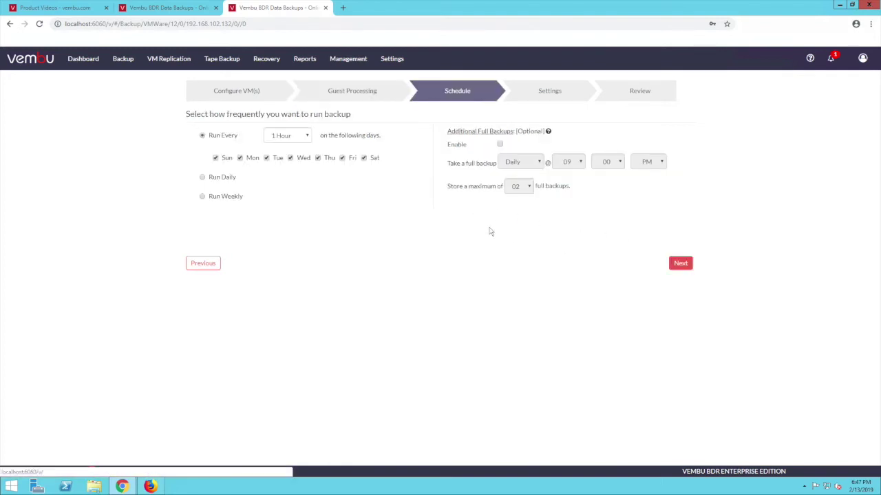
{"action": "left_click", "coordinate": [289, 138]}
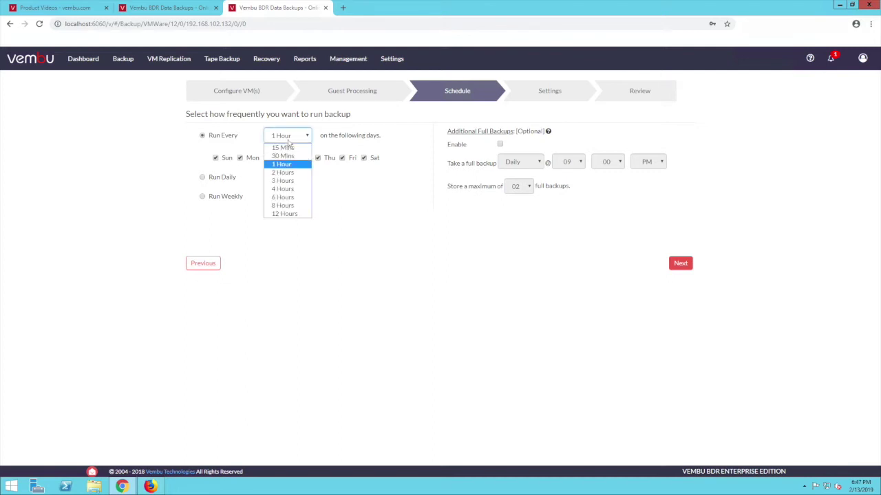
{"action": "left_click", "coordinate": [293, 165]}
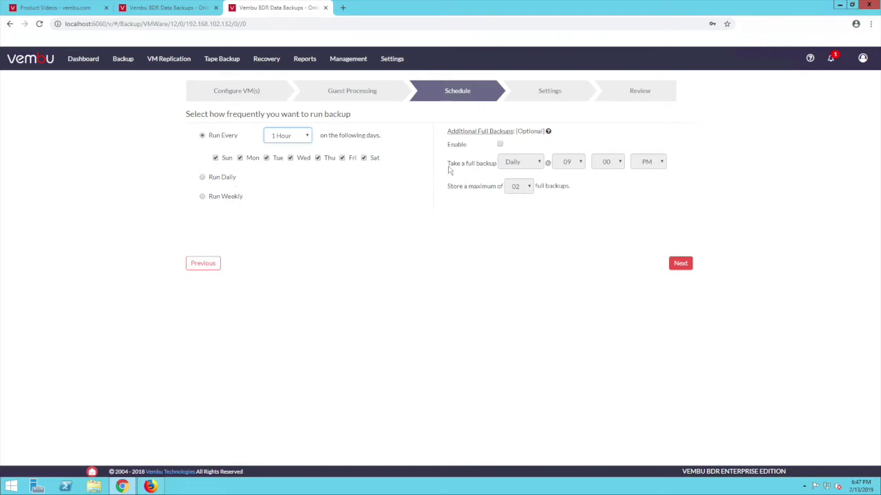
{"action": "left_click", "coordinate": [500, 145]}
{"action": "left_click", "coordinate": [500, 145]}
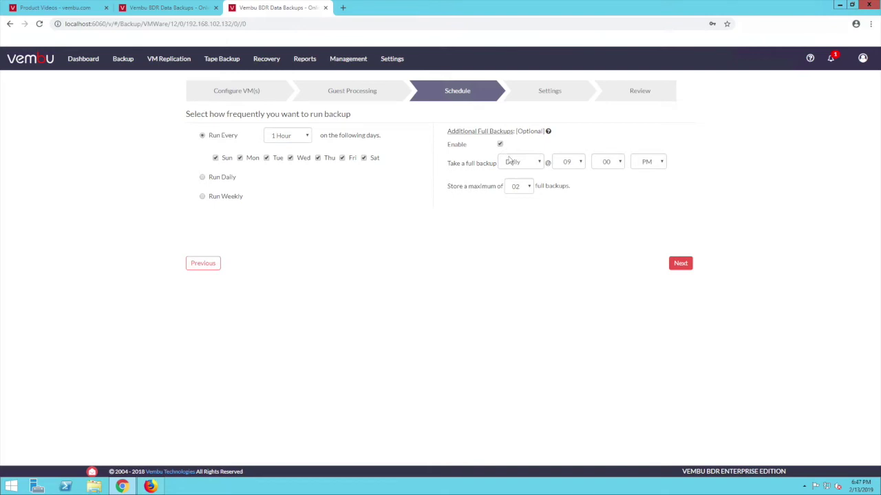
{"action": "left_click", "coordinate": [500, 145]}
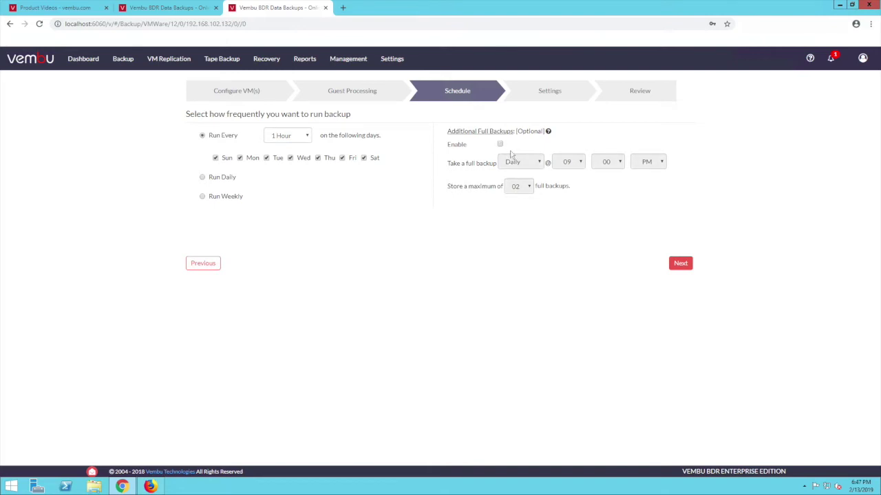
{"action": "left_click", "coordinate": [687, 264]}
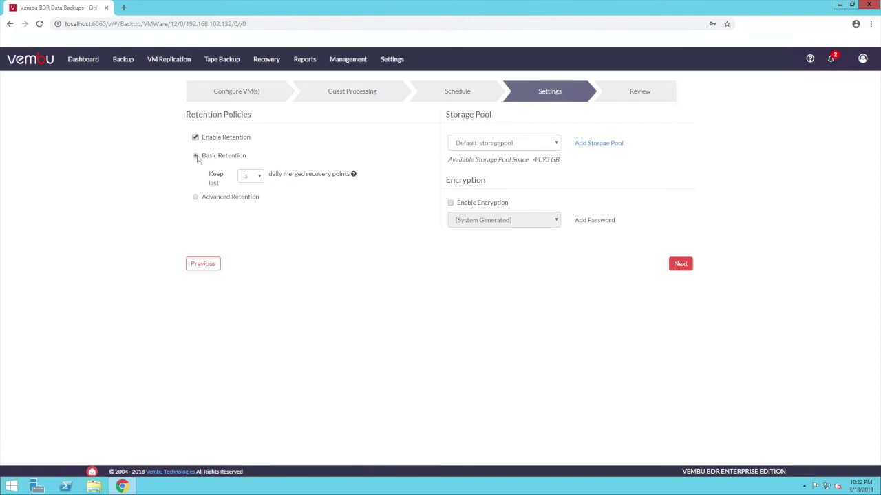
- Choose Advanced retention with weekly and monthly merging of incrementals
{"action": "left_click", "coordinate": [196, 197]}
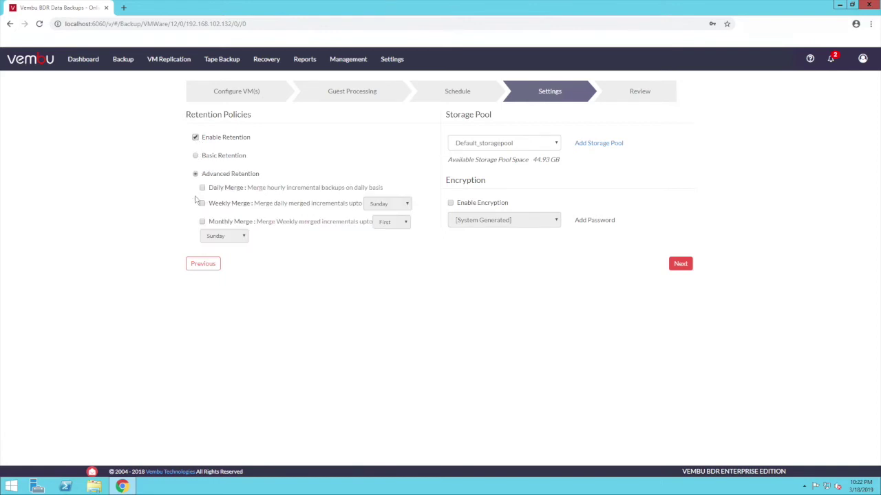
{"action": "left_click", "coordinate": [195, 155]}
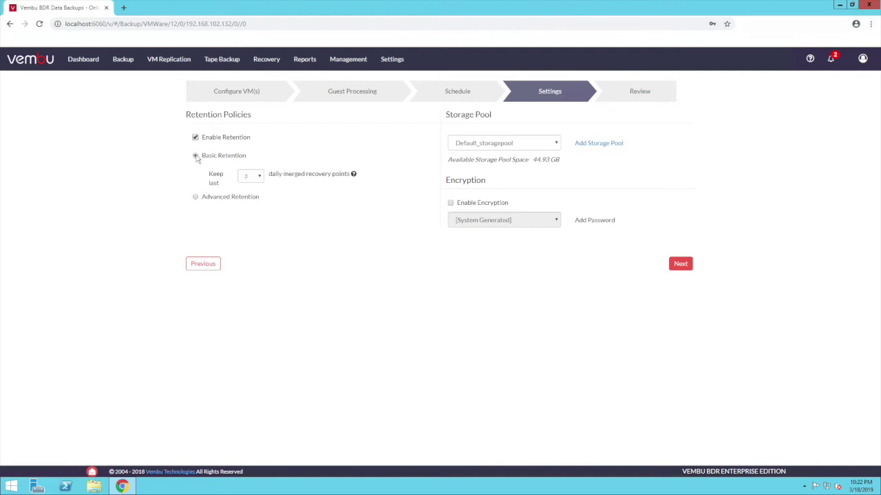
{"action": "left_click", "coordinate": [260, 178]}
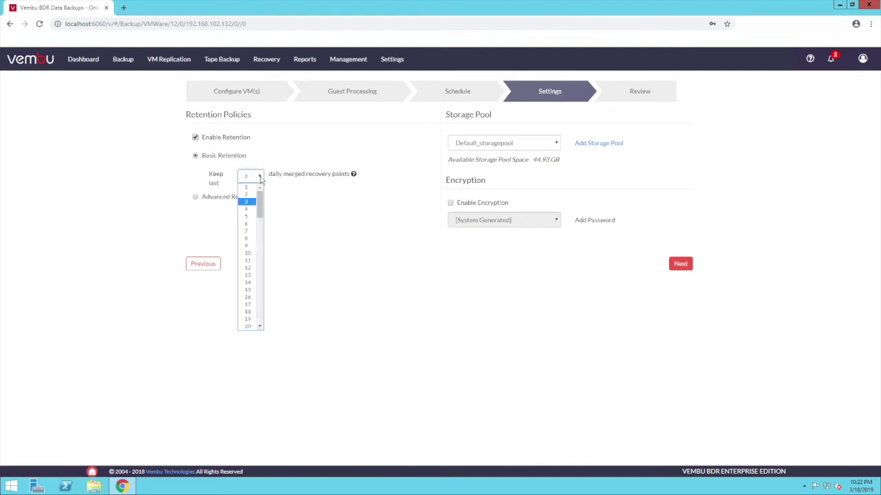
{"action": "left_click_drag", "start_coordinate": [260, 207], "coordinate": [258, 326]}
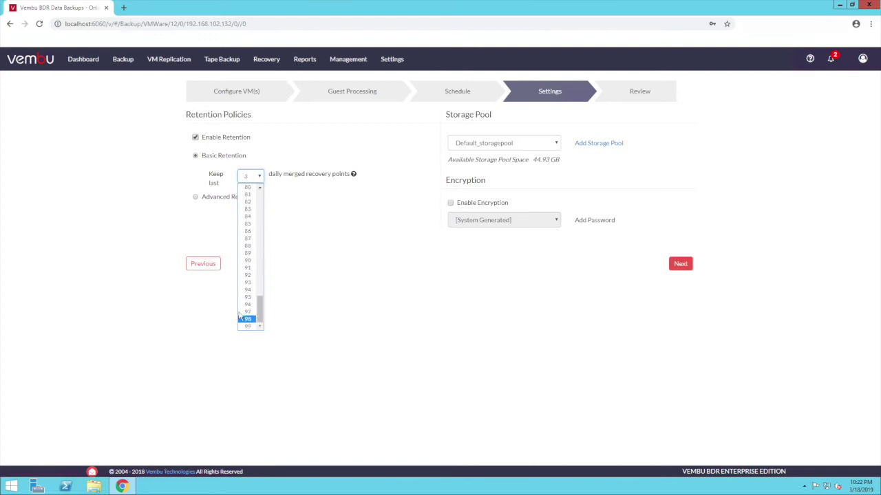
{"action": "left_click", "coordinate": [196, 198]}
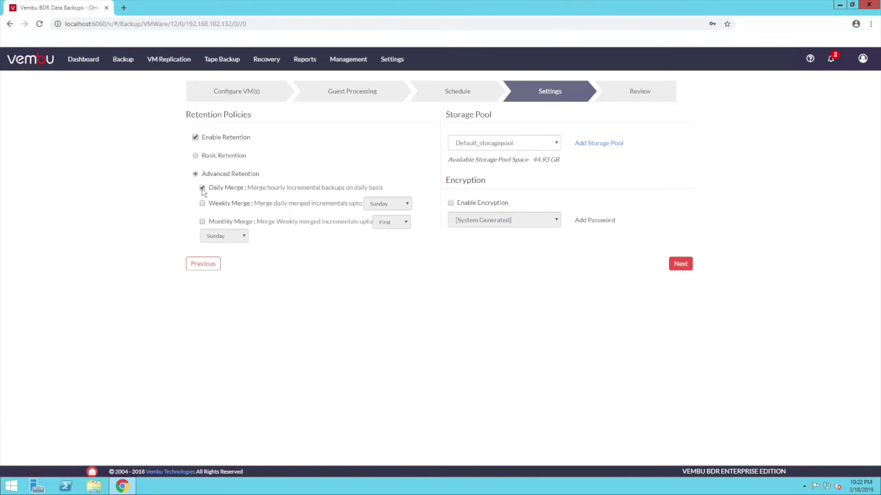
{"action": "left_click", "coordinate": [202, 204]}
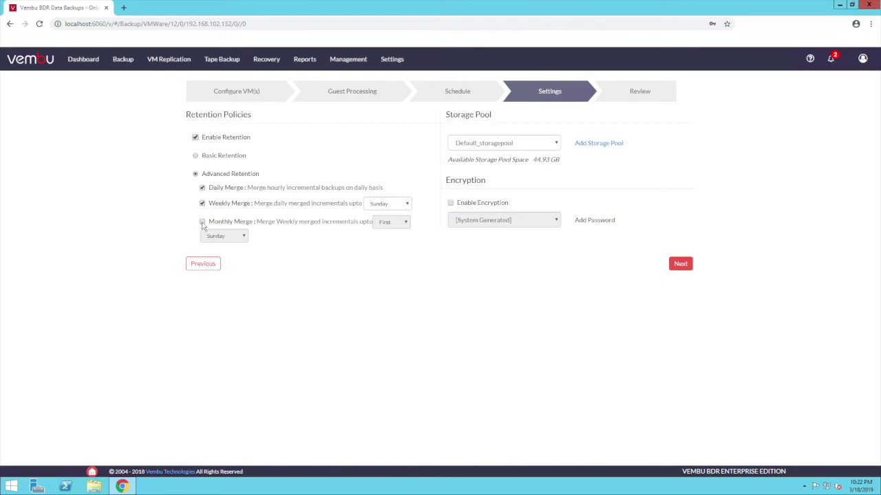
{"action": "left_click", "coordinate": [202, 222]}
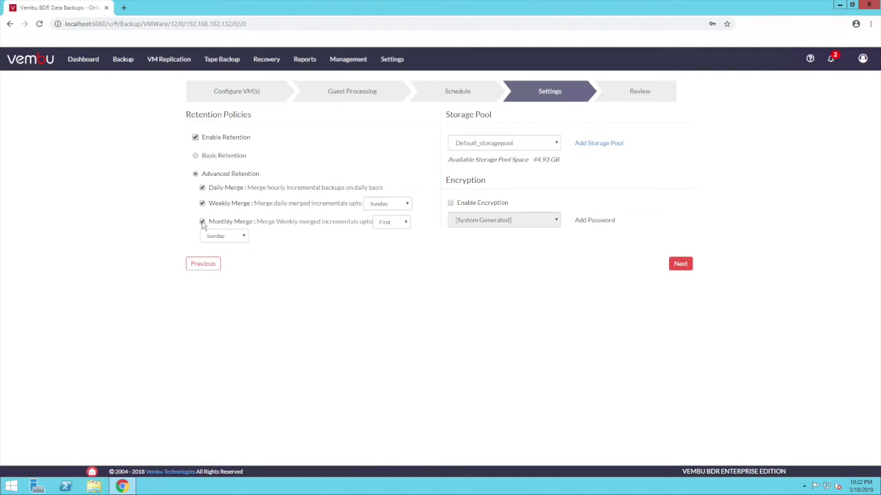
- Store the backup on the Vembu_repo storage pool with encryption left disabled
{"action": "left_click", "coordinate": [597, 144]}
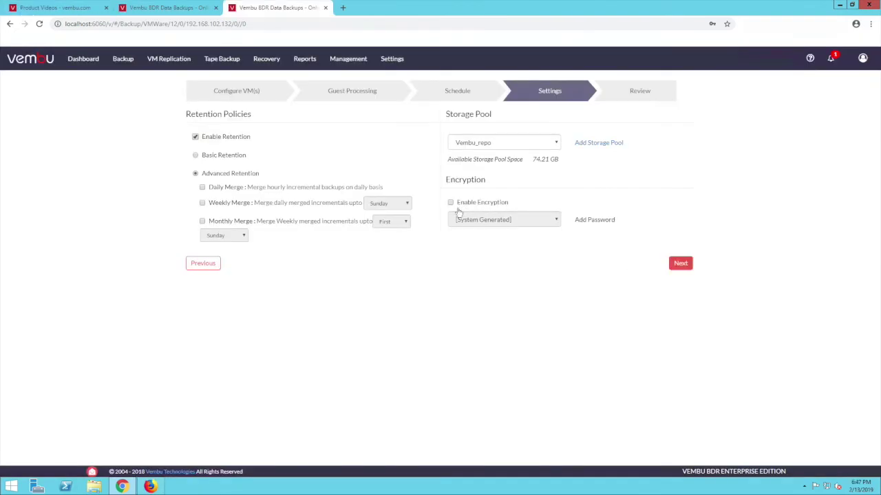
{"action": "left_click", "coordinate": [451, 203]}
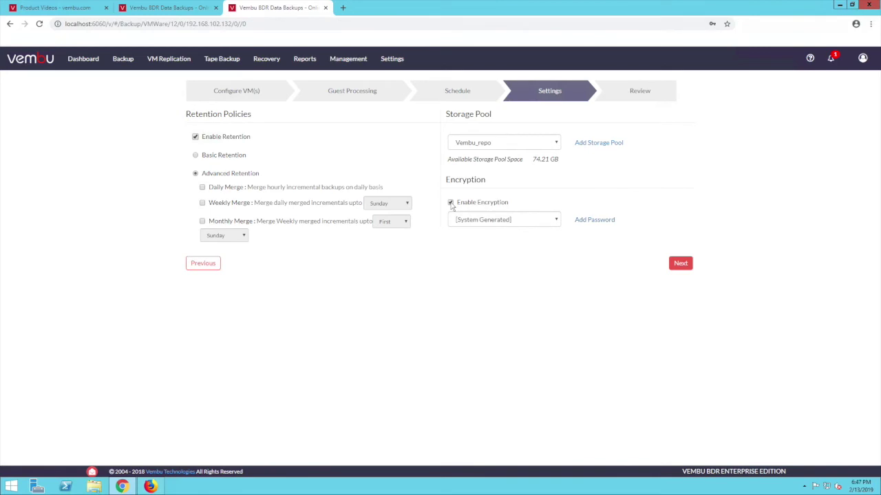
{"action": "left_click", "coordinate": [474, 221]}
{"action": "left_click", "coordinate": [483, 231]}
{"action": "left_click", "coordinate": [450, 203]}
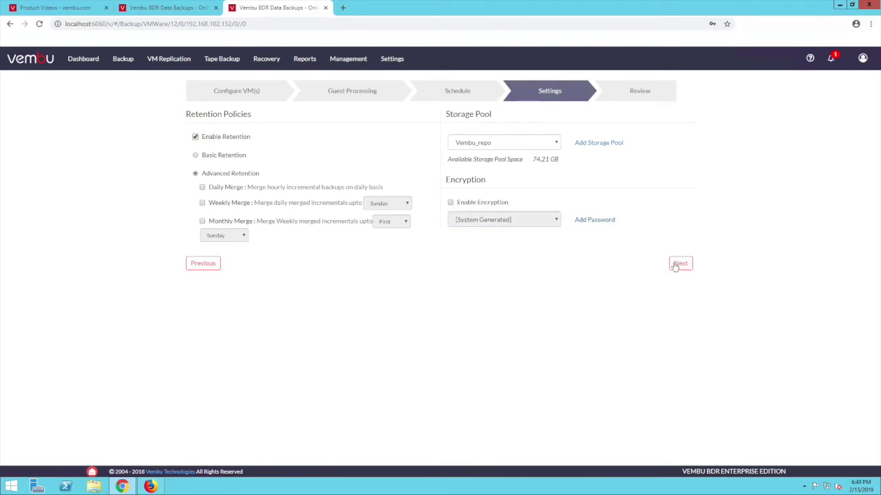
{"action": "left_click", "coordinate": [678, 264]}
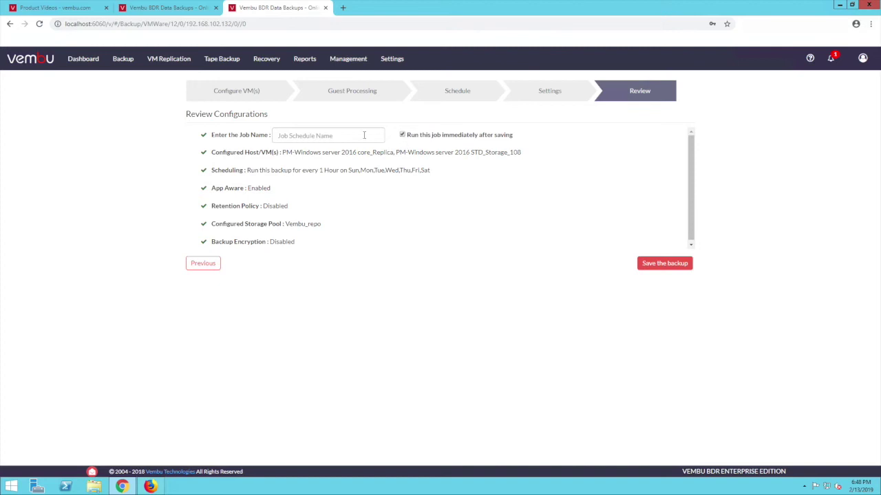
- Save the backup job as Vembu_ESXi and open the backup jobs list
{"action": "type", "text": "V"}
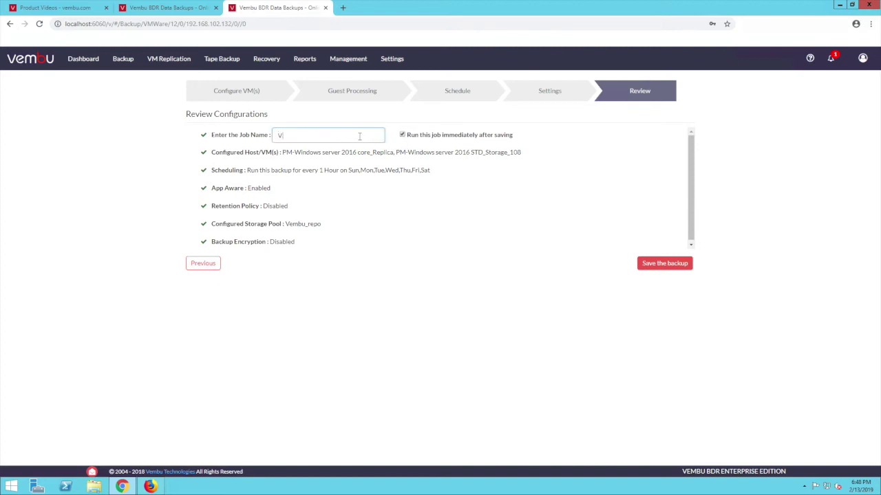
{"action": "type", "text": "embu ESXi"}
{"action": "left_click", "coordinate": [654, 261]}
{"action": "mouse_move", "coordinate": [129, 60]}
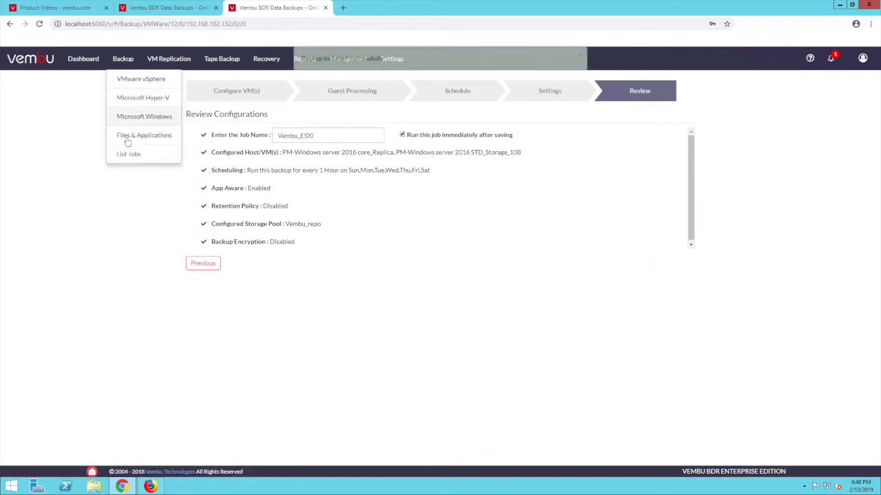
{"action": "left_click", "coordinate": [127, 155]}
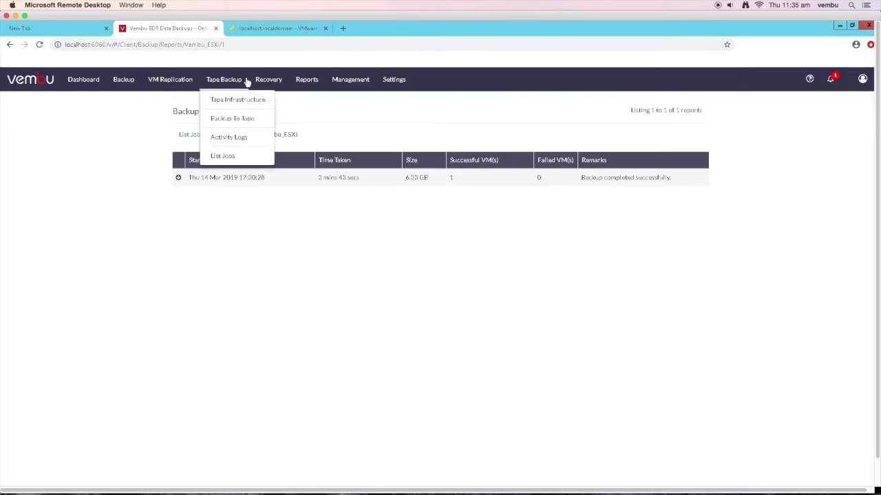
- Open the Recovery page listing the Vembu_ESXi and VMware_demo jobs
{"action": "left_click", "coordinate": [261, 82]}
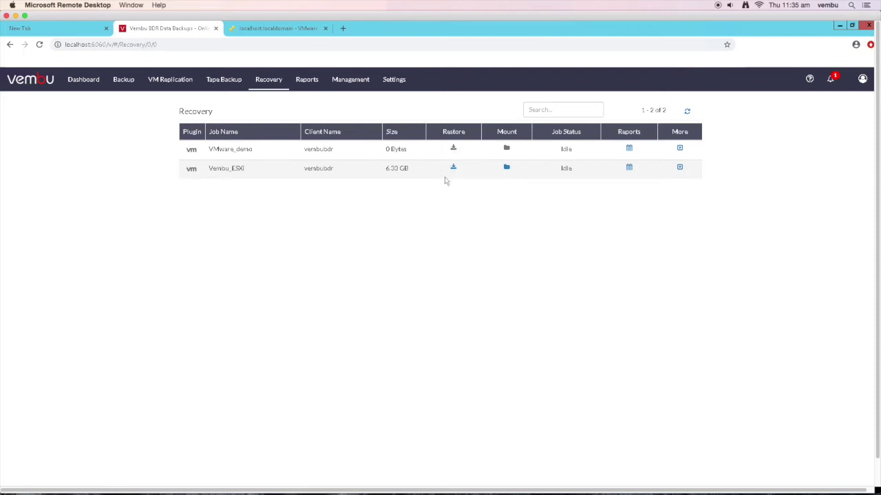
- Set up a Quick VM Recovery of PM-Windows server 2016 core_Replica from the 14 Mar 2019 Vembu_ESXi restore point
{"action": "left_click", "coordinate": [453, 169]}
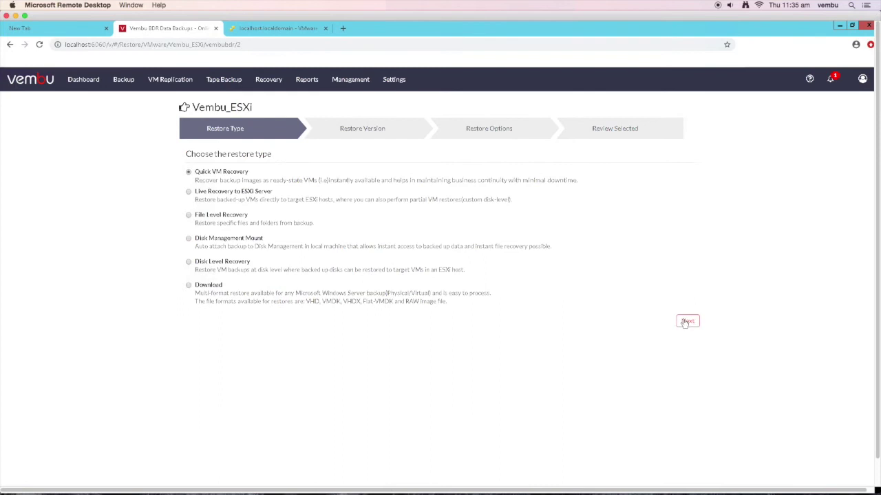
{"action": "left_click", "coordinate": [681, 319]}
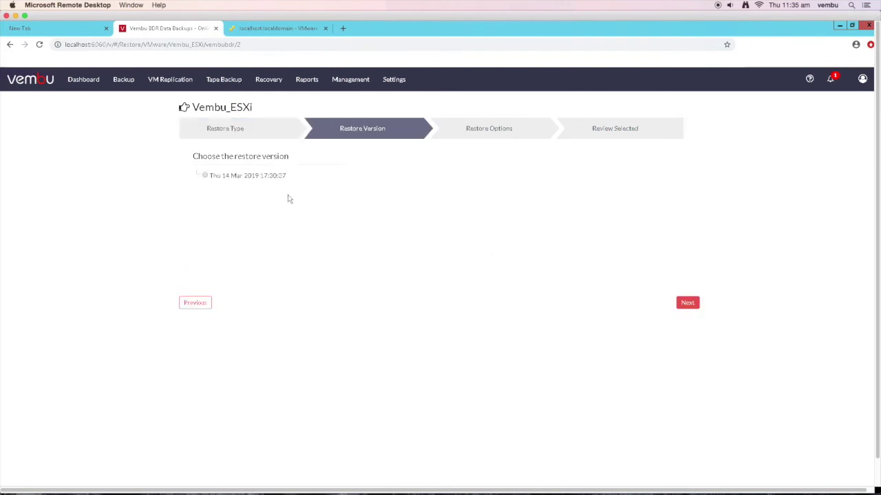
{"action": "left_click", "coordinate": [205, 176]}
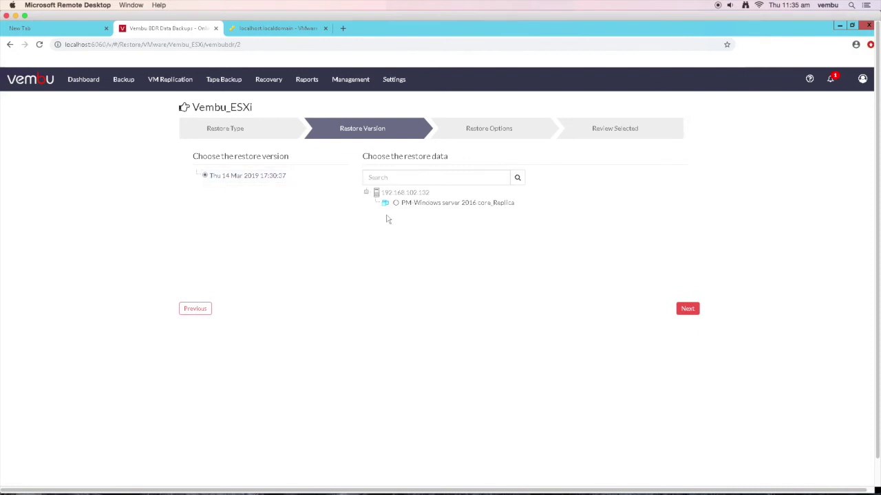
{"action": "left_click", "coordinate": [396, 205]}
{"action": "left_click", "coordinate": [687, 308]}
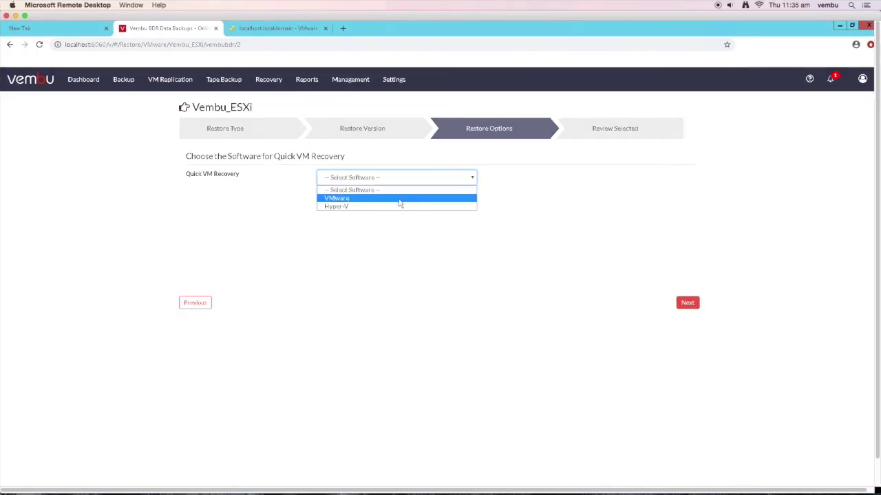
- Target the quick VM recovery at VMware server 192.168.102.132 on datastore(VMFS)
{"action": "left_click", "coordinate": [399, 199]}
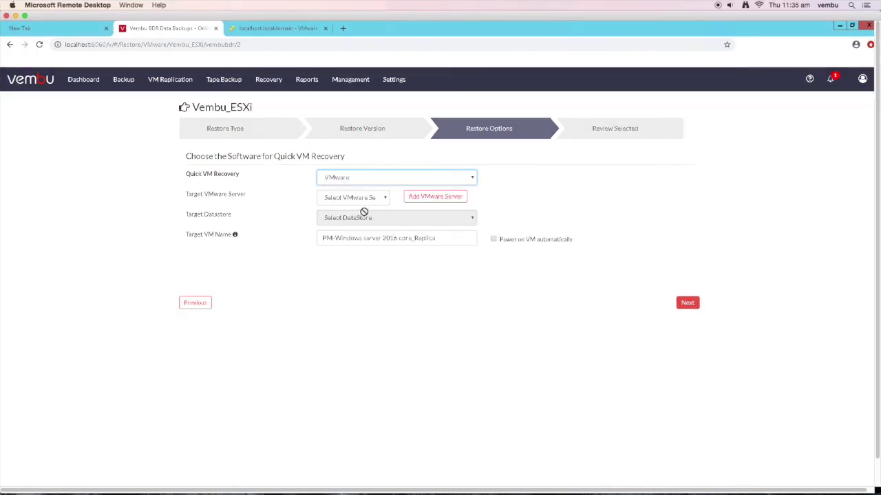
{"action": "left_click", "coordinate": [372, 198]}
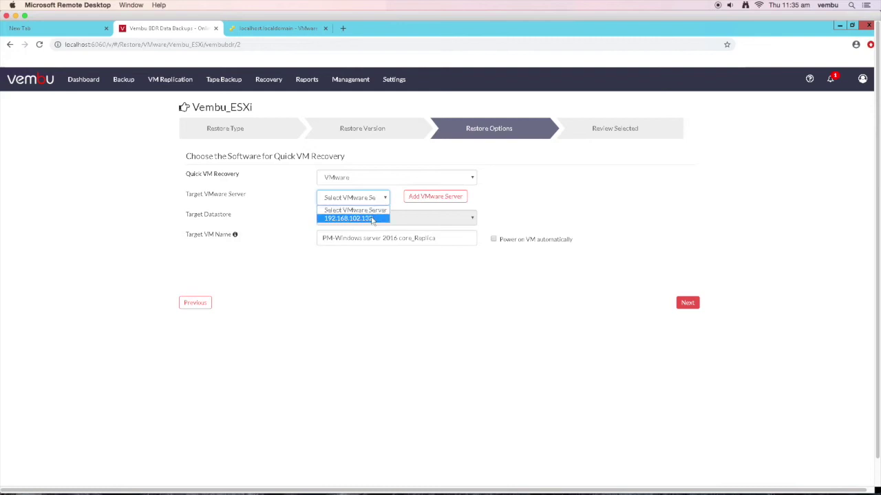
{"action": "left_click", "coordinate": [372, 219]}
{"action": "left_click", "coordinate": [372, 218]}
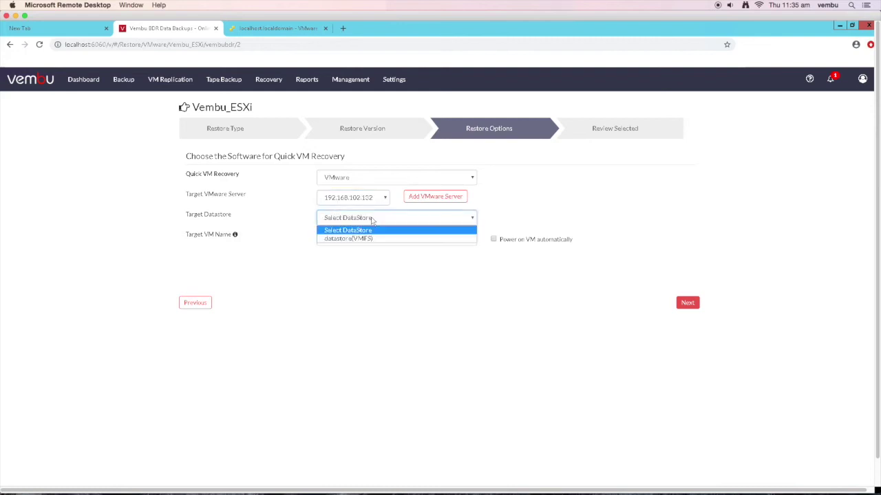
{"action": "left_click", "coordinate": [369, 238]}
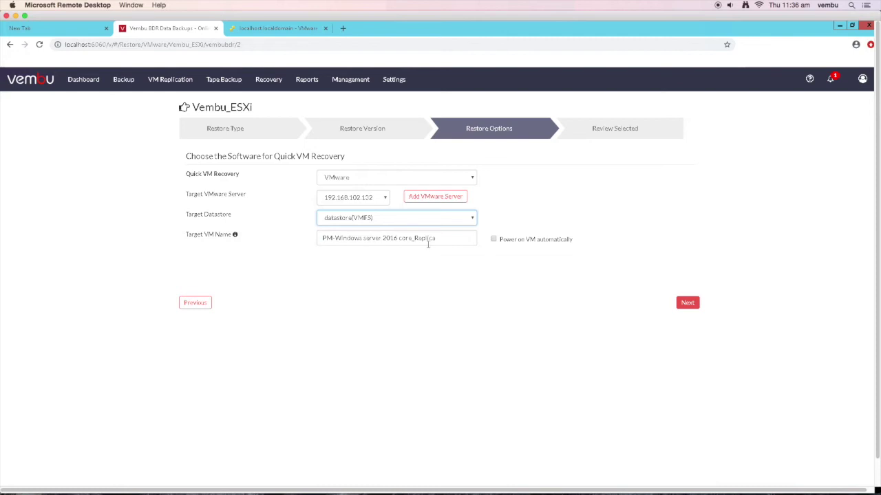
- Enable automatic power-on and rename the target VM to QuickVMRecovery
{"action": "left_click", "coordinate": [491, 239]}
{"action": "left_click_drag", "start_coordinate": [442, 238], "coordinate": [298, 239]}
{"action": "type", "text": "QuickVM"}
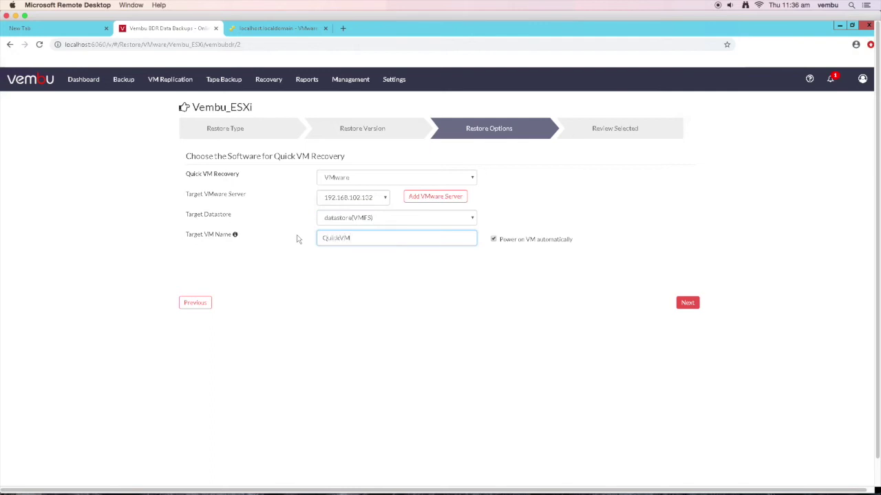
{"action": "type", "text": "Recovery"}
{"action": "left_click", "coordinate": [686, 304]}
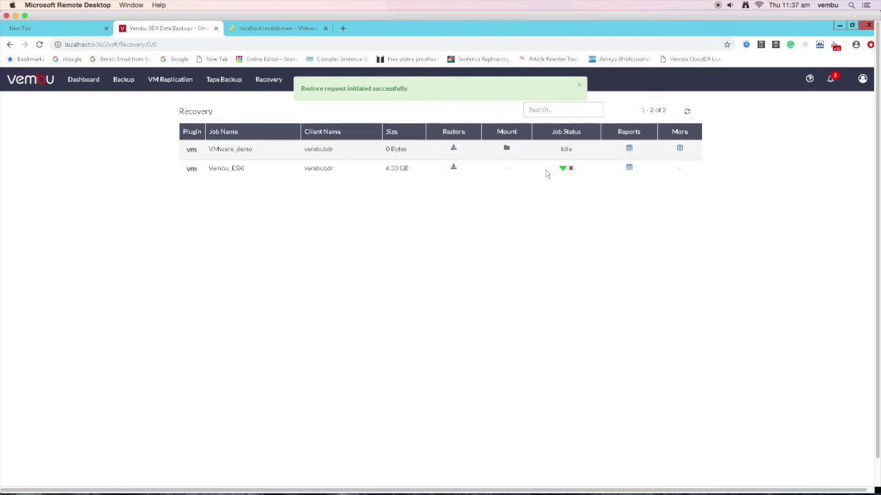
- Check the running quick restore's progress, then bring up the ESXi host's virtual machine list
{"action": "left_click", "coordinate": [563, 169]}
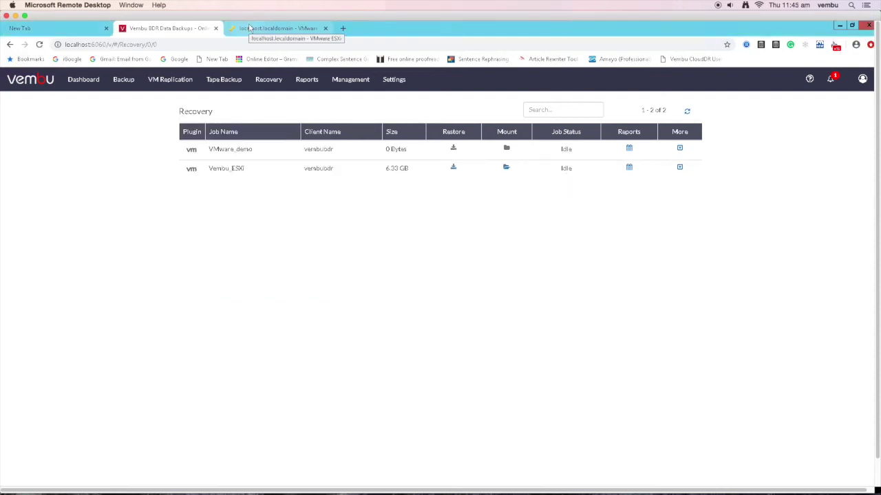
{"action": "left_click", "coordinate": [251, 28]}
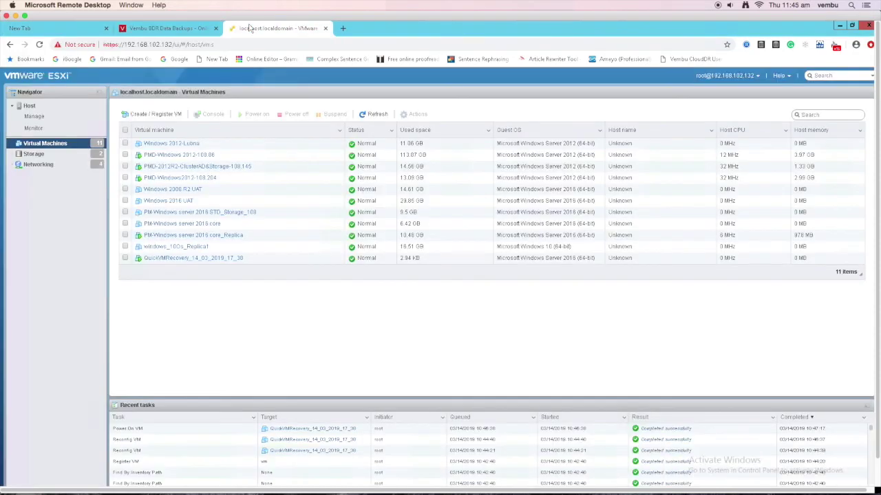
- Open the recovered QuickVMRecovery_14_03_2019_17_30 VM in the ESXi host client
{"action": "left_click", "coordinate": [199, 260]}
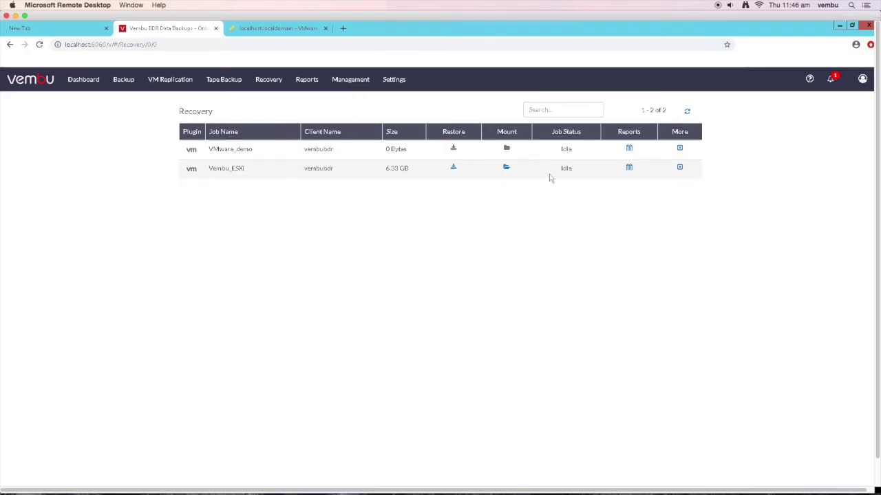
- Unmount Vembu_ESXi and start a Live Recovery of the 14 Mar 2019 17:30:37 replica VM
{"action": "left_click", "coordinate": [507, 169]}
{"action": "key", "text": "Return"}
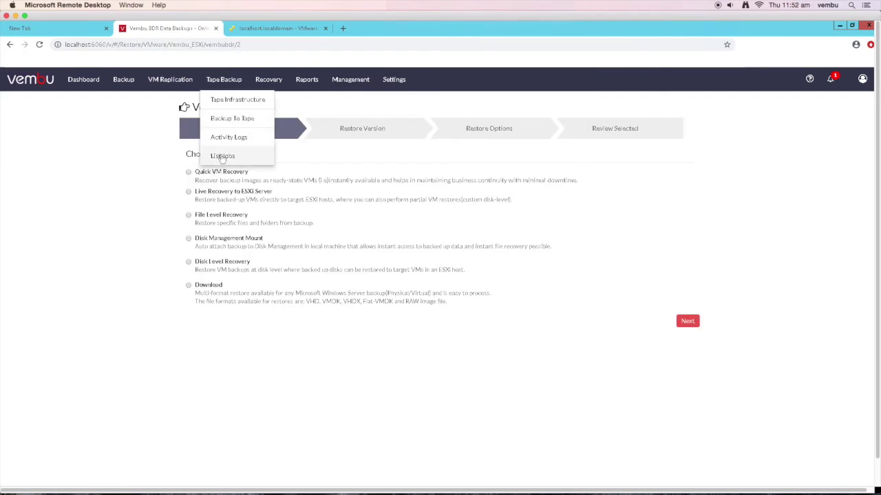
{"action": "left_click", "coordinate": [241, 193]}
{"action": "left_click", "coordinate": [688, 321]}
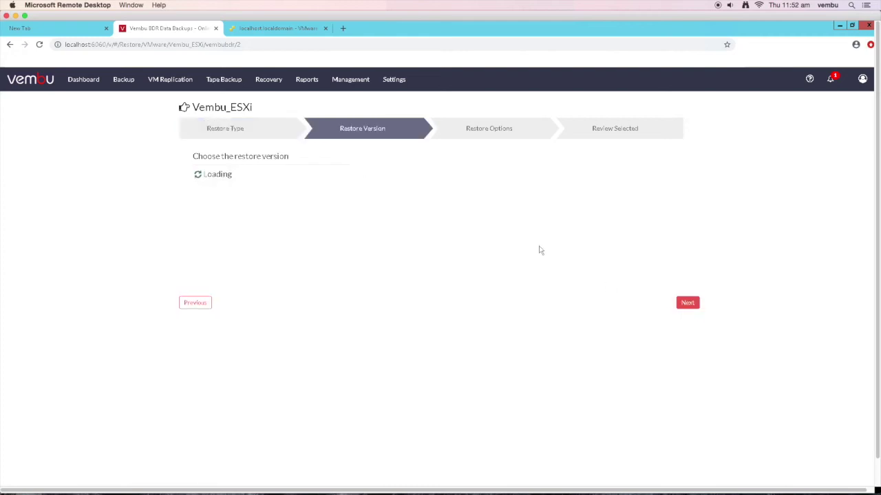
{"action": "left_click", "coordinate": [206, 177]}
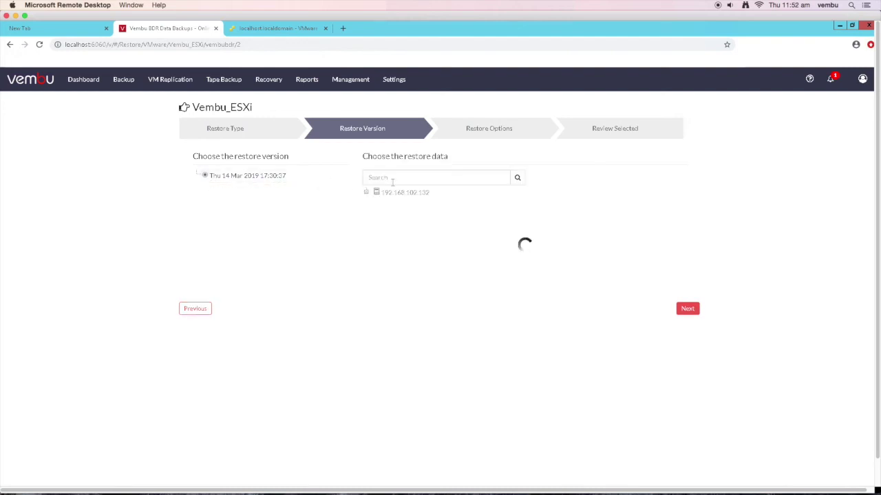
{"action": "left_click", "coordinate": [395, 204]}
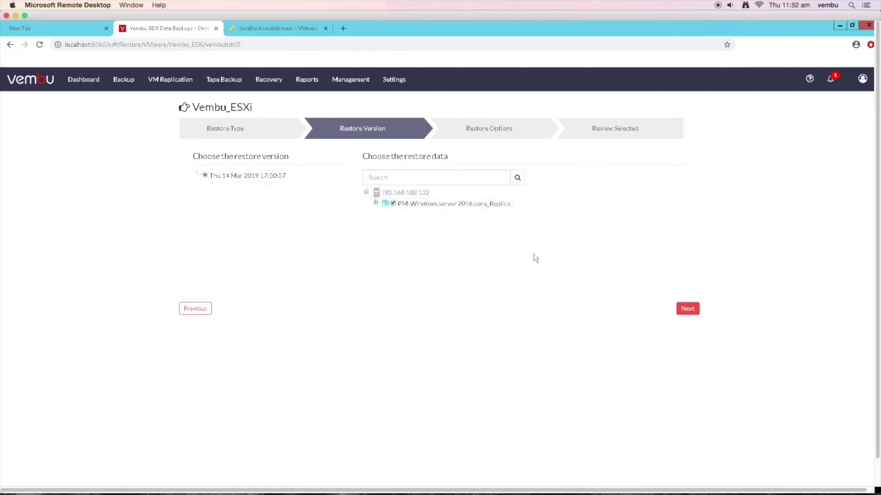
{"action": "left_click", "coordinate": [686, 308]}
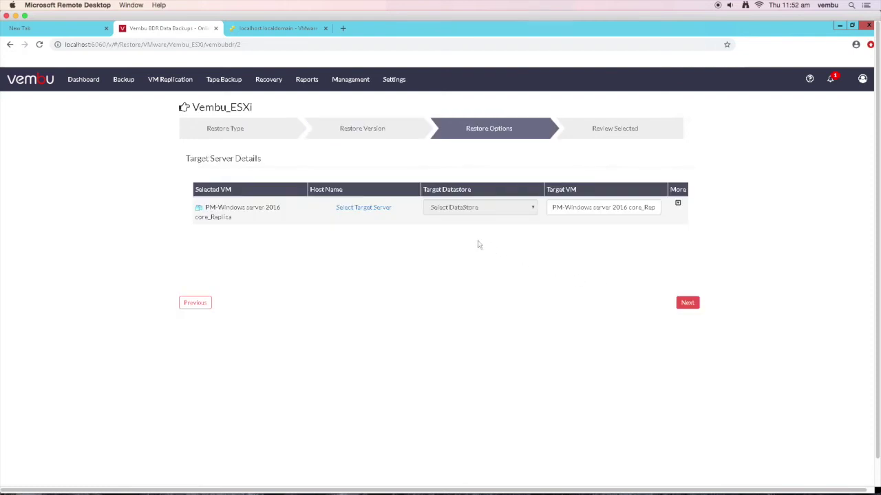
- Set the live recovery target to server 192.168.102.132 with datastore(VMFS)
{"action": "left_click", "coordinate": [380, 209]}
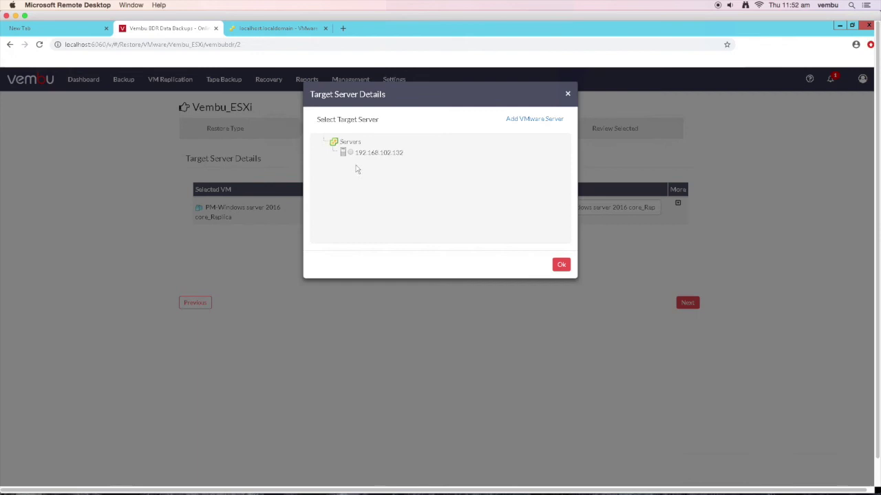
{"action": "left_click", "coordinate": [350, 153]}
{"action": "left_click", "coordinate": [559, 265]}
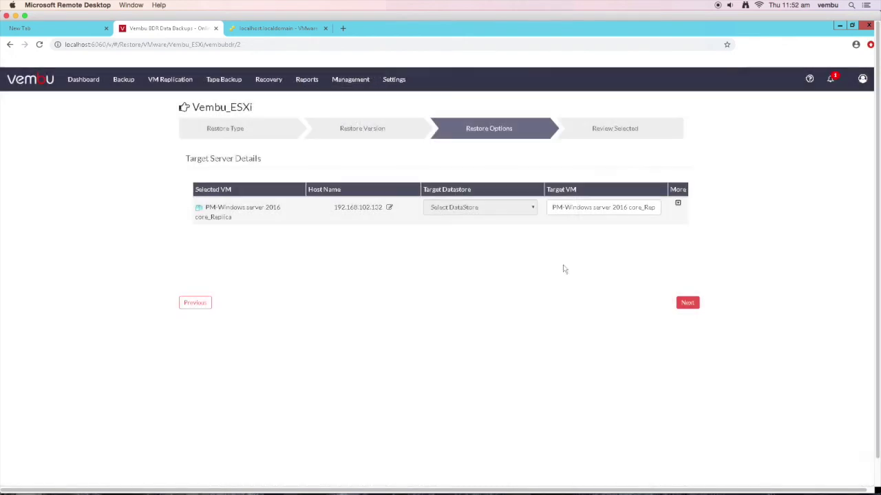
{"action": "left_click", "coordinate": [520, 210]}
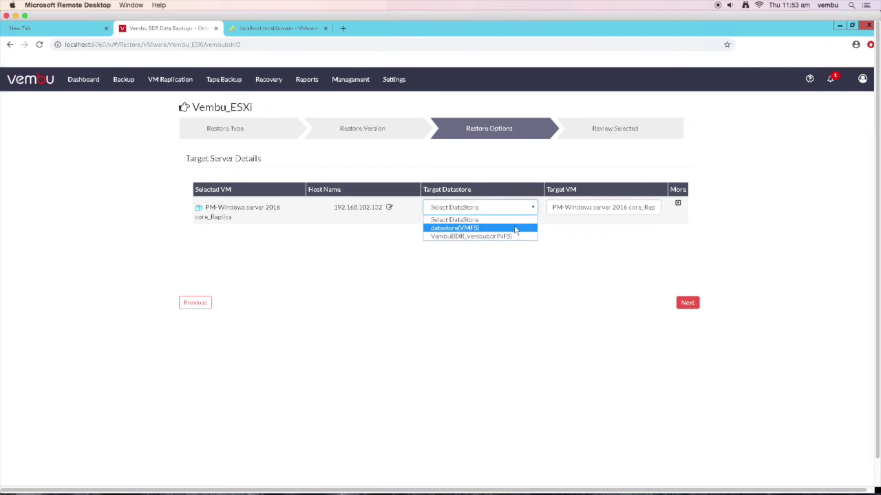
{"action": "left_click", "coordinate": [515, 228]}
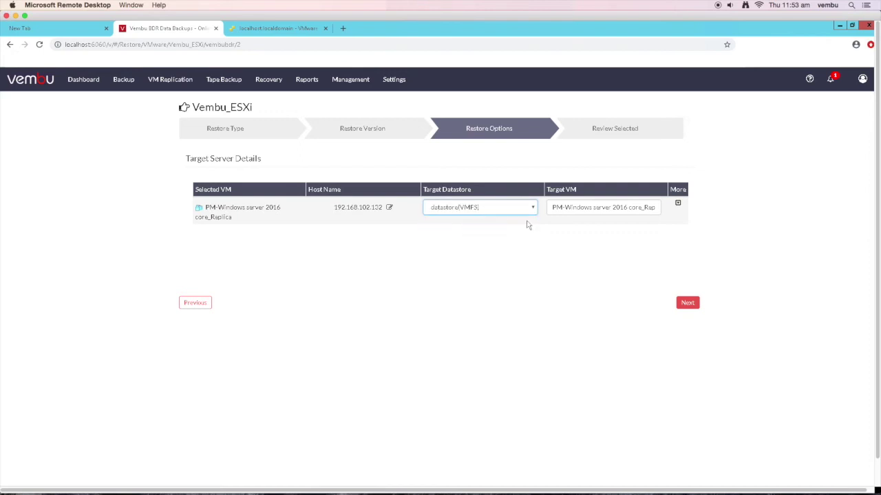
- Name the target VM LiveRecovery and start the live restore
{"action": "left_click", "coordinate": [678, 204]}
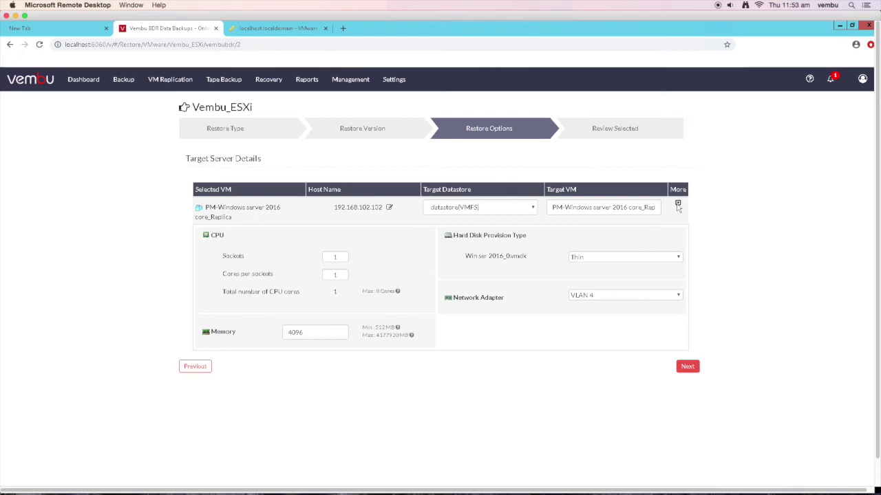
{"action": "left_click", "coordinate": [677, 204]}
{"action": "triple_click", "coordinate": [548, 207]}
{"action": "key", "text": "BackSpace"}
{"action": "type", "text": "LiveRecove"}
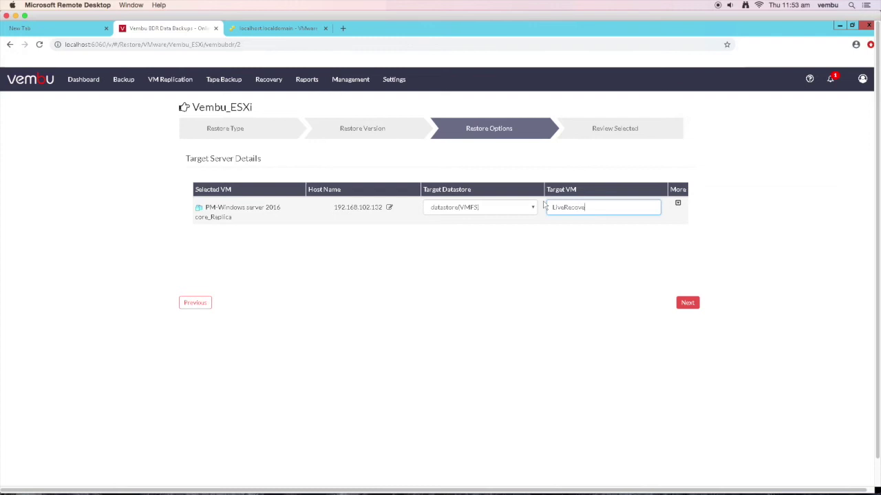
{"action": "type", "text": "ry"}
{"action": "left_click", "coordinate": [685, 304]}
{"action": "left_click", "coordinate": [683, 303]}
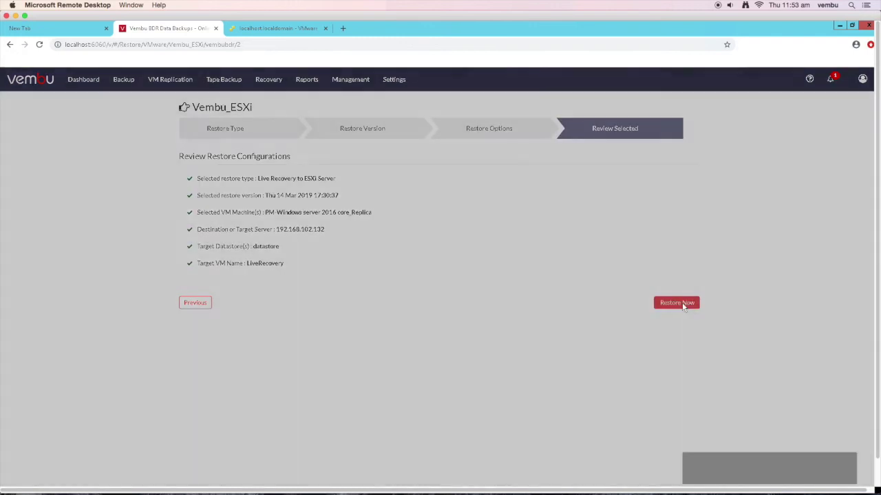
{"action": "left_click", "coordinate": [553, 119]}
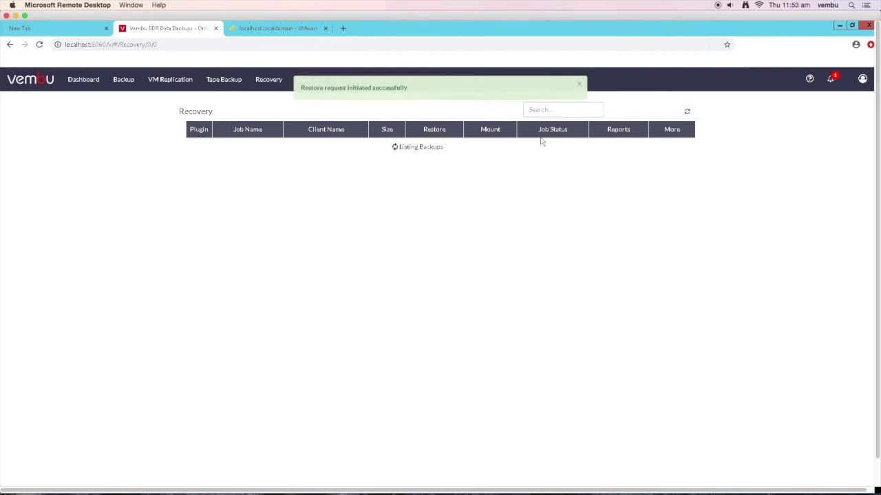
- View the progress of the running live restore
{"action": "left_click", "coordinate": [562, 170]}
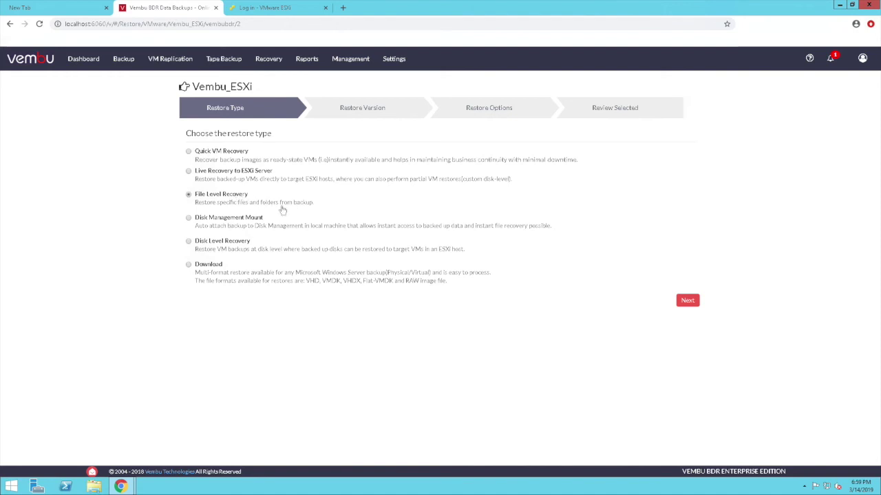
- Restore the replica VM's files to E:/File_level_recovery with compression and encryption
{"action": "left_click", "coordinate": [686, 302]}
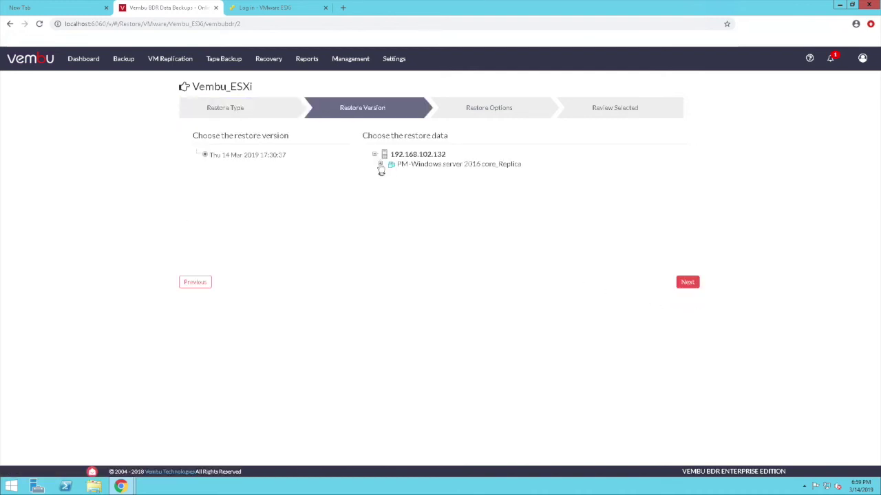
{"action": "left_click", "coordinate": [380, 165]}
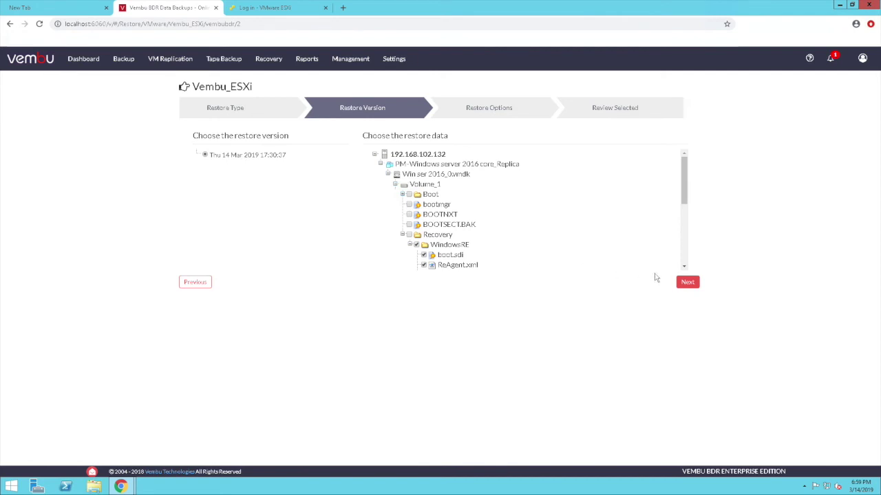
{"action": "left_click", "coordinate": [686, 283]}
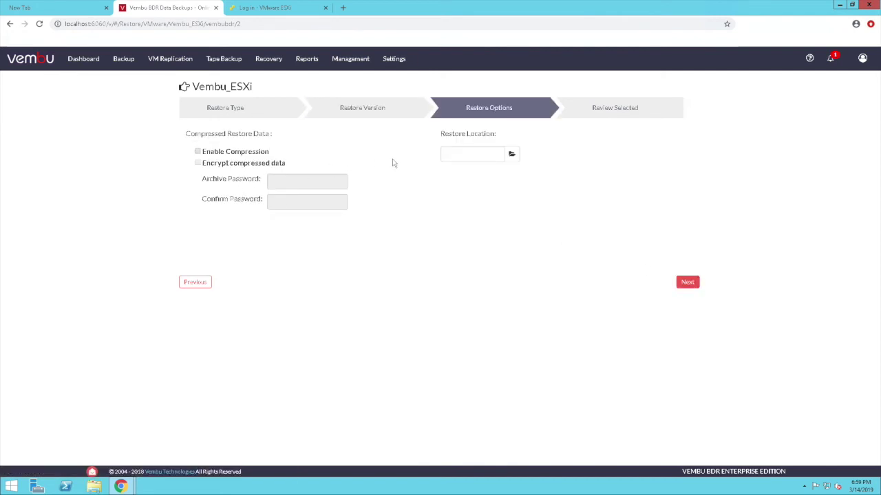
{"action": "left_click", "coordinate": [261, 152]}
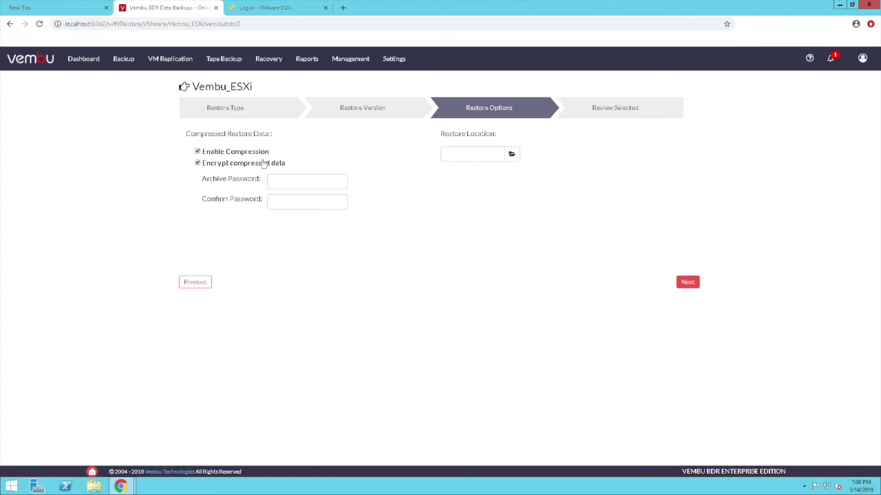
{"action": "left_click", "coordinate": [511, 154]}
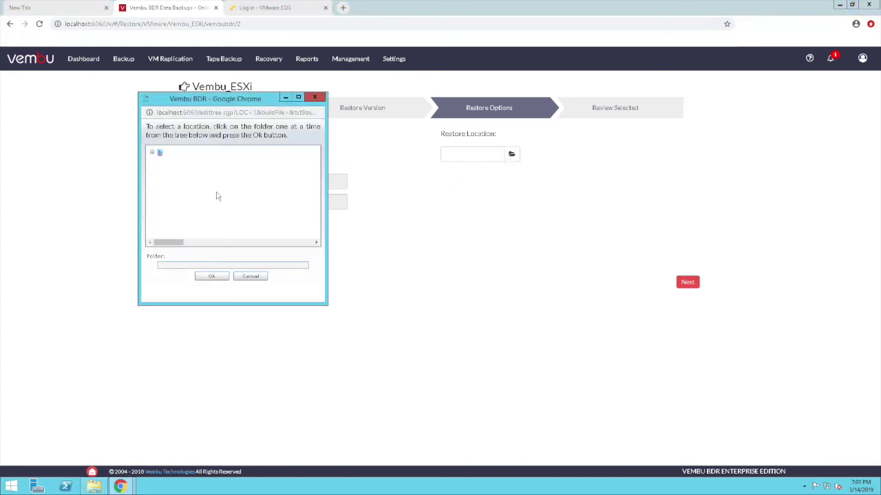
{"action": "left_click", "coordinate": [217, 275]}
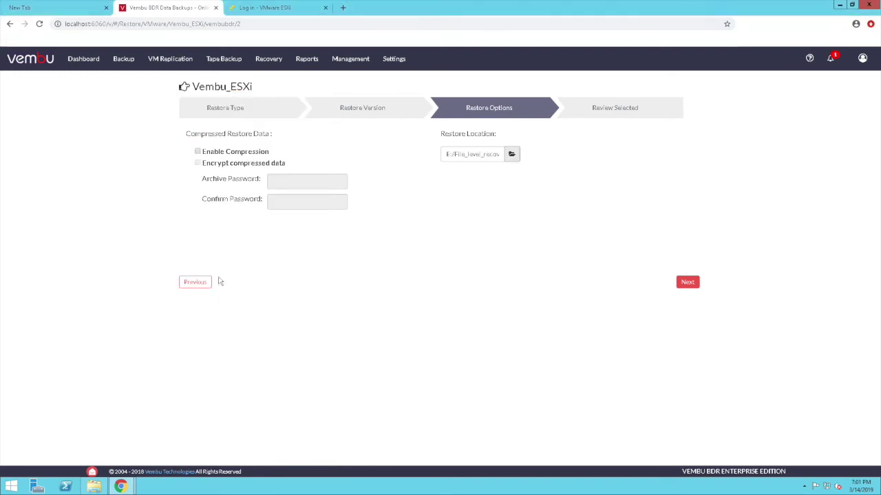
{"action": "left_click", "coordinate": [686, 284]}
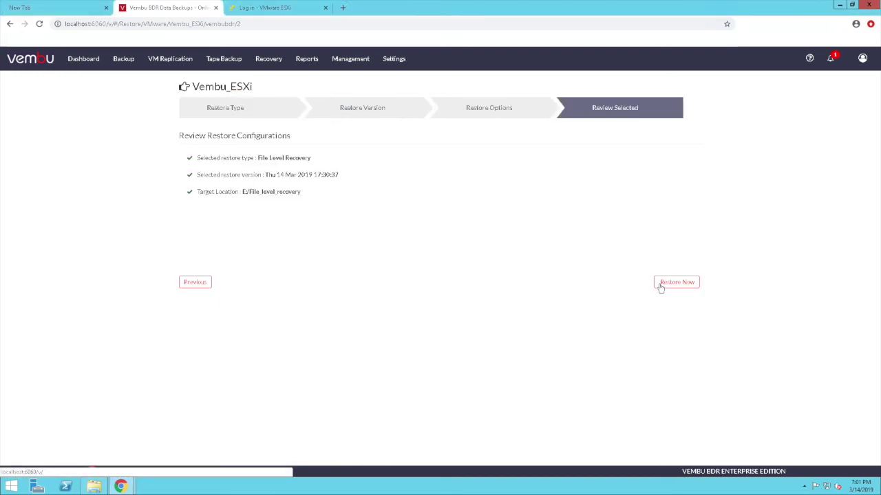
{"action": "left_click", "coordinate": [661, 284]}
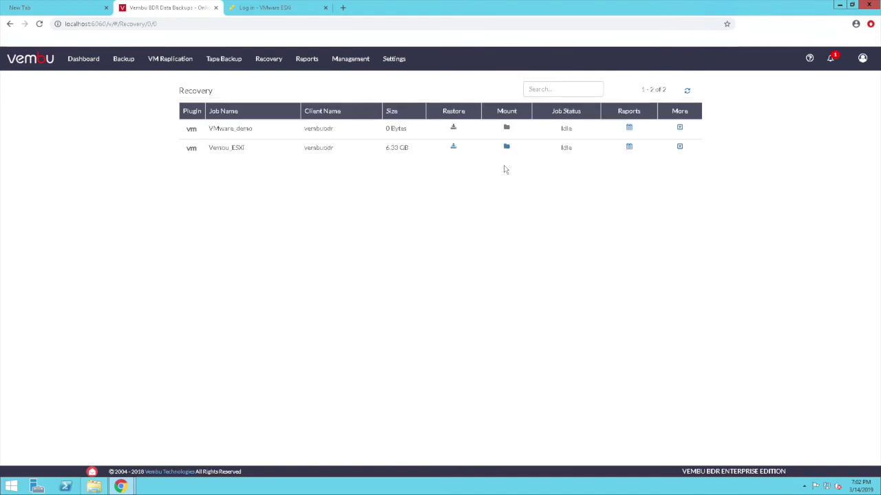
- Start a new Vembu_ESXi restore and check the PC's existing drives
{"action": "left_click", "coordinate": [452, 147]}
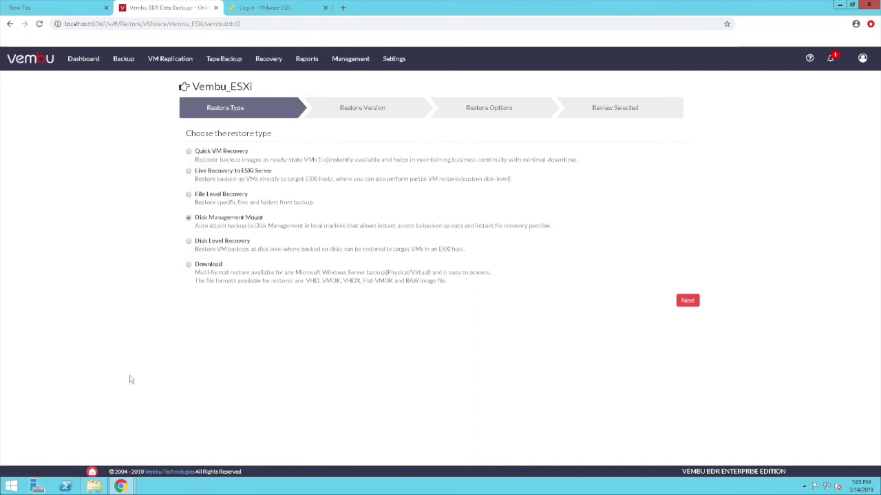
{"action": "left_click", "coordinate": [96, 485]}
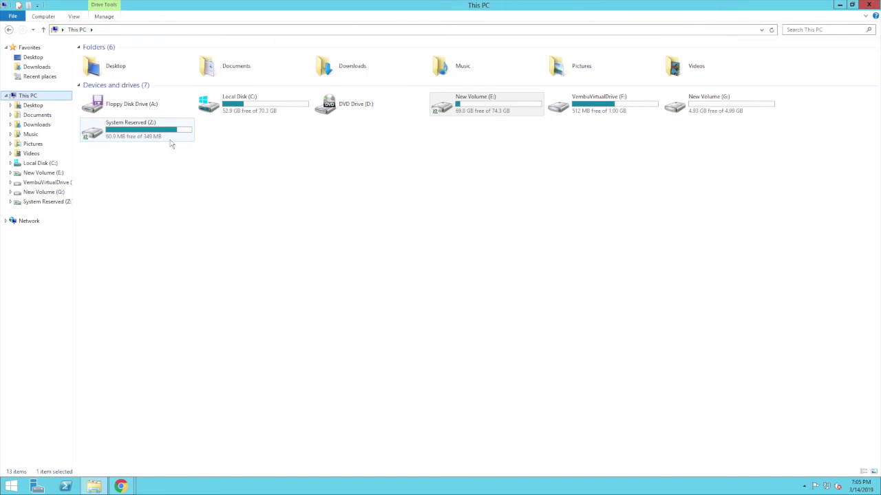
{"action": "mouse_move", "coordinate": [131, 487]}
{"action": "left_click", "coordinate": [172, 434]}
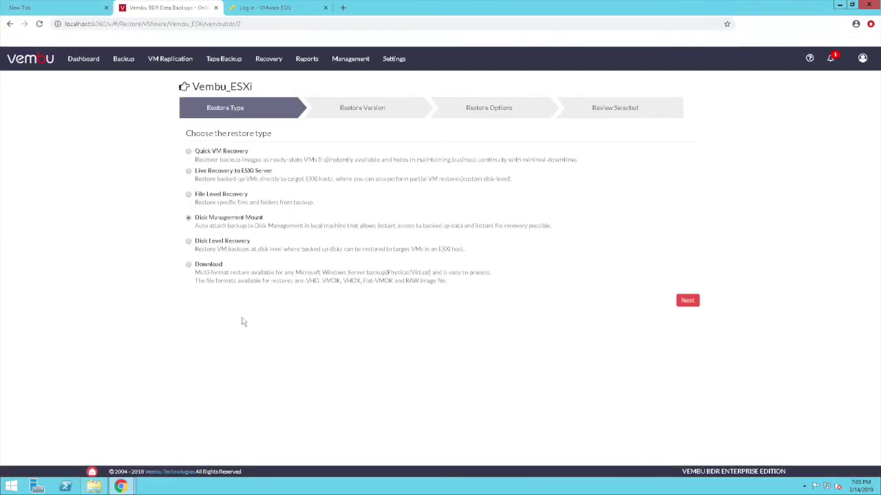
- Mount Win ser 2016_0.vmdk from the 14 Mar 2019 17:30:37 version via Disk Management Mount
{"action": "left_click", "coordinate": [687, 300]}
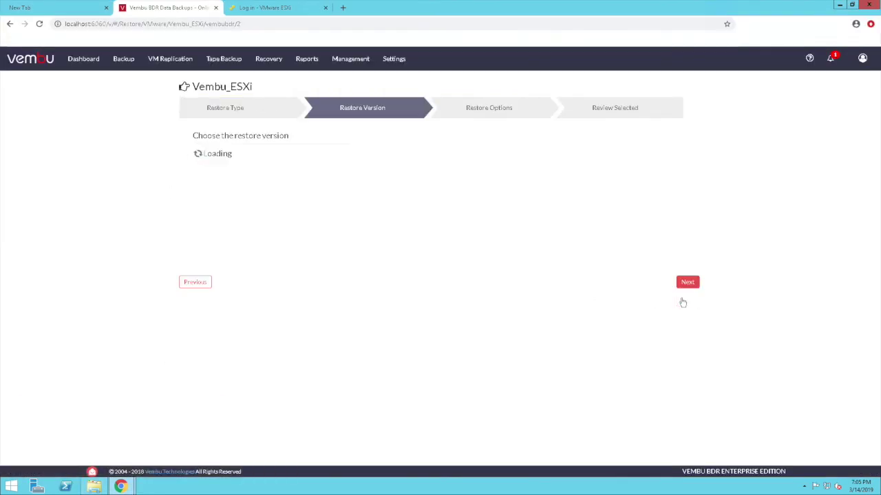
{"action": "left_click", "coordinate": [273, 157]}
{"action": "left_click", "coordinate": [376, 182]}
{"action": "left_click", "coordinate": [405, 193]}
{"action": "left_click", "coordinate": [685, 289]}
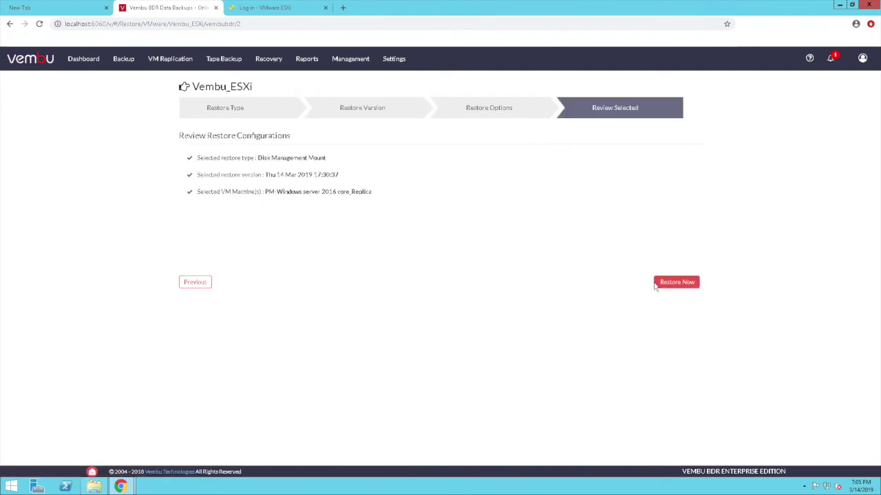
{"action": "left_click", "coordinate": [672, 284]}
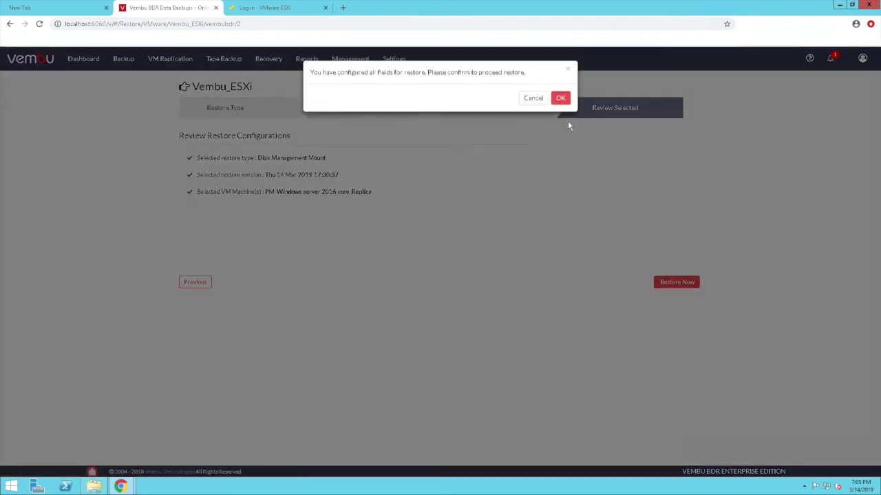
{"action": "left_click", "coordinate": [560, 100]}
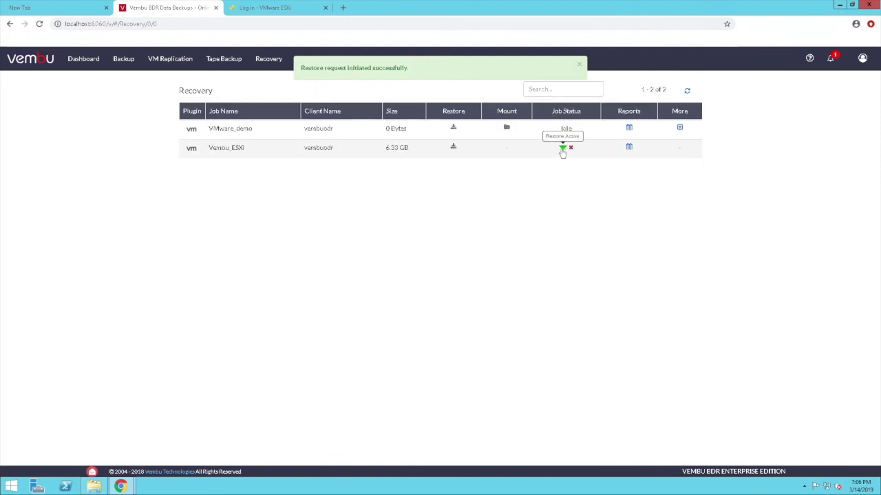
- Check the mount progress and view the newly mounted drives in This PC
{"action": "left_click", "coordinate": [562, 149]}
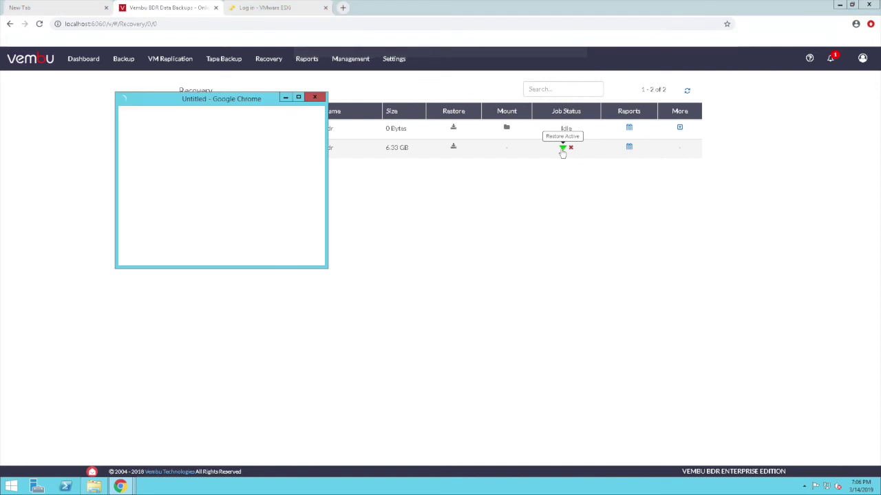
{"action": "left_click", "coordinate": [340, 187]}
{"action": "left_click", "coordinate": [95, 486]}
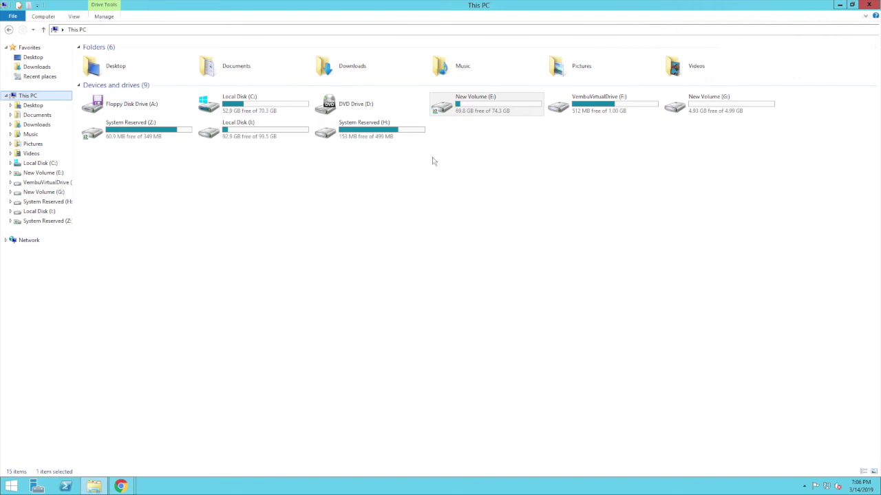
{"action": "left_click", "coordinate": [292, 133]}
{"action": "left_click", "coordinate": [316, 130], "text": "ctrl"}
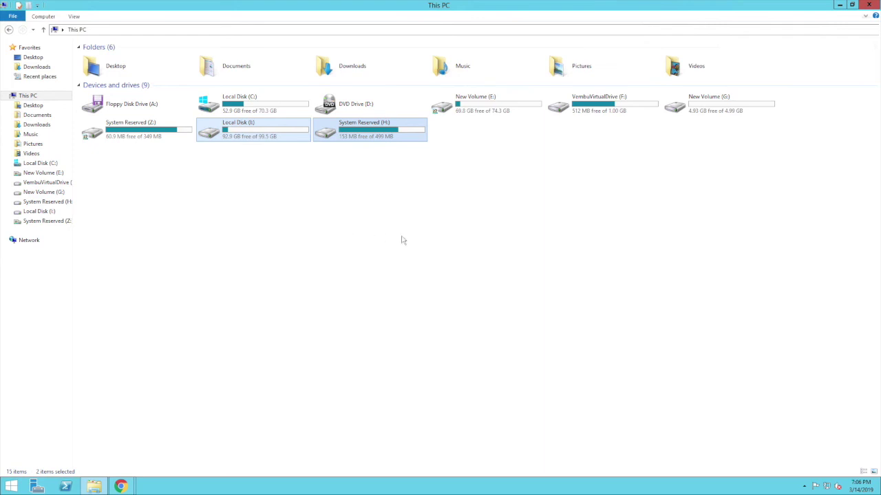
{"action": "left_click", "coordinate": [463, 244]}
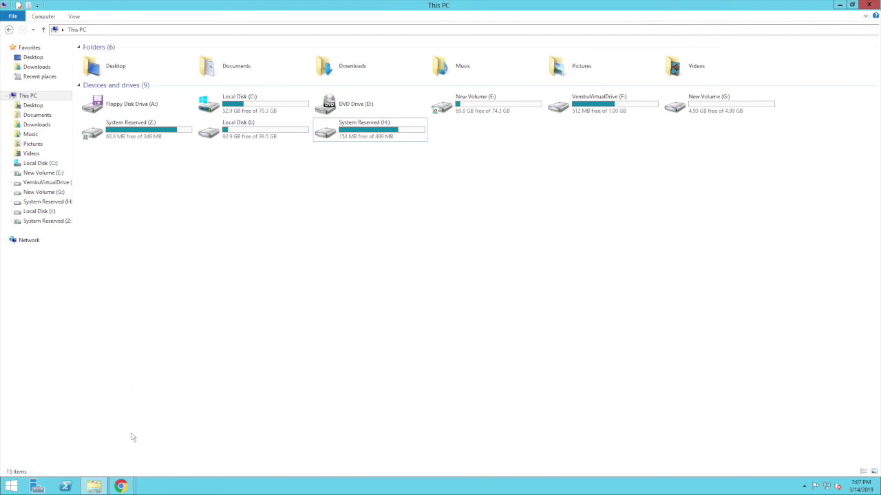
{"action": "left_click", "coordinate": [120, 486]}
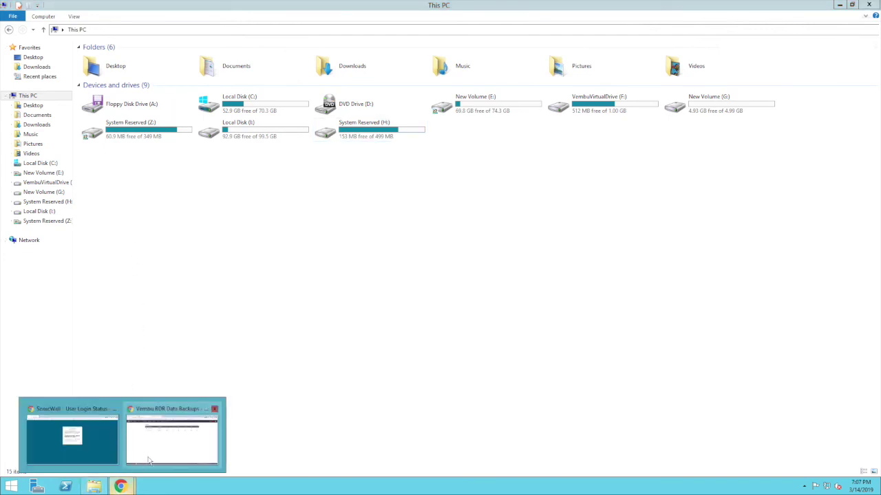
- Unmount Vembu_ESXi and pick the 14 Mar 2019 17:30:37 version for Disk Level Recovery
{"action": "left_click", "coordinate": [147, 460]}
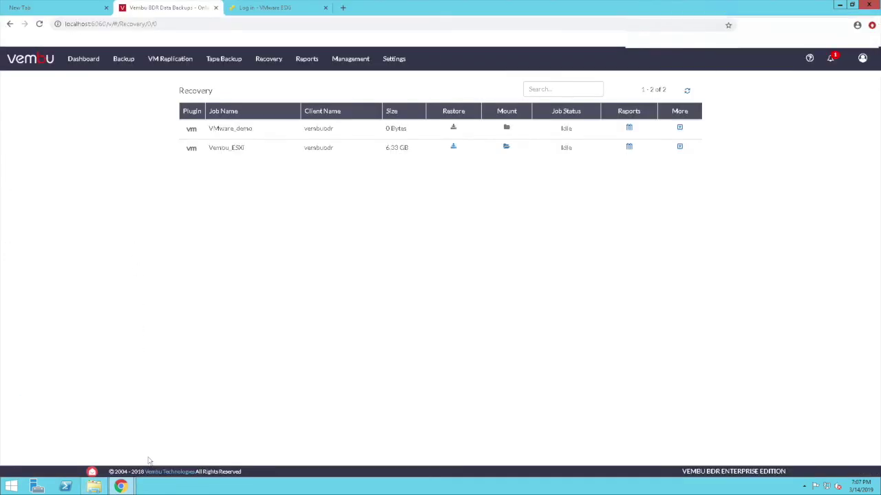
{"action": "left_click", "coordinate": [506, 147]}
{"action": "left_click", "coordinate": [562, 135]}
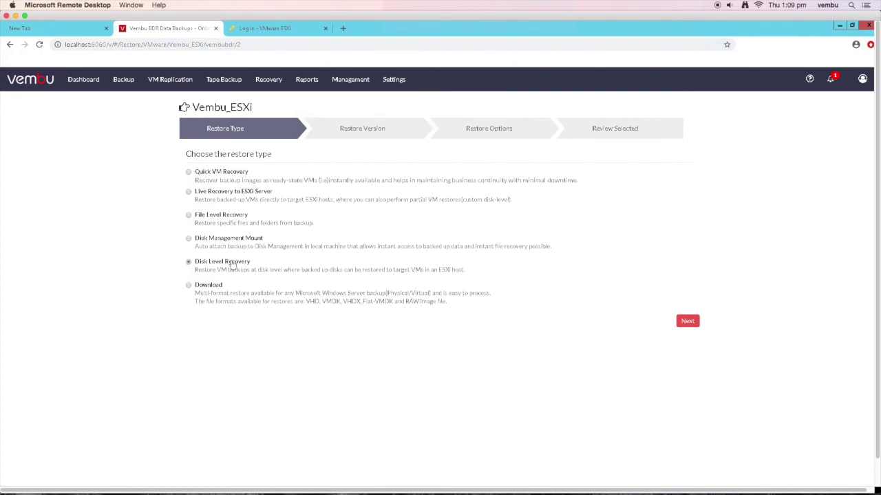
{"action": "left_click", "coordinate": [683, 322]}
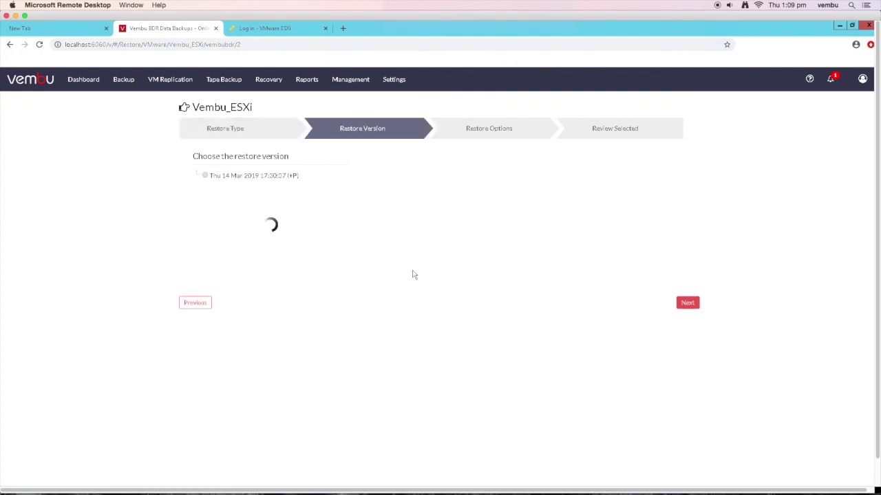
{"action": "left_click", "coordinate": [206, 177]}
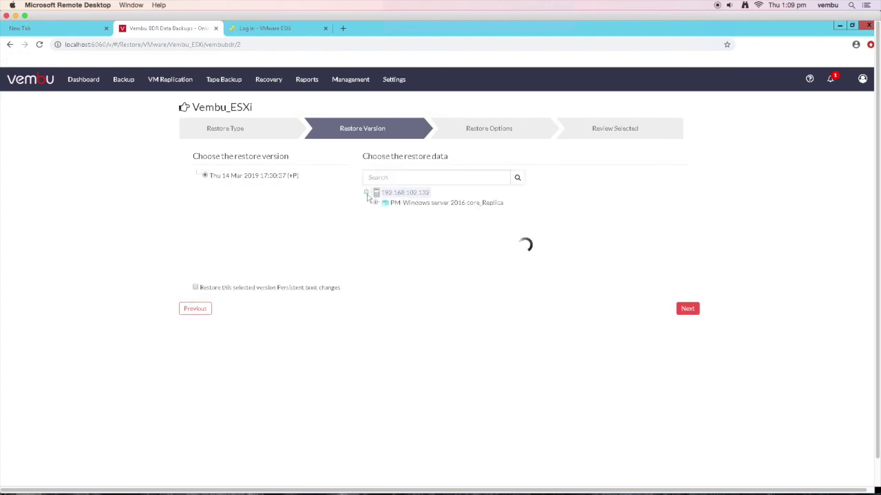
{"action": "left_click", "coordinate": [687, 309]}
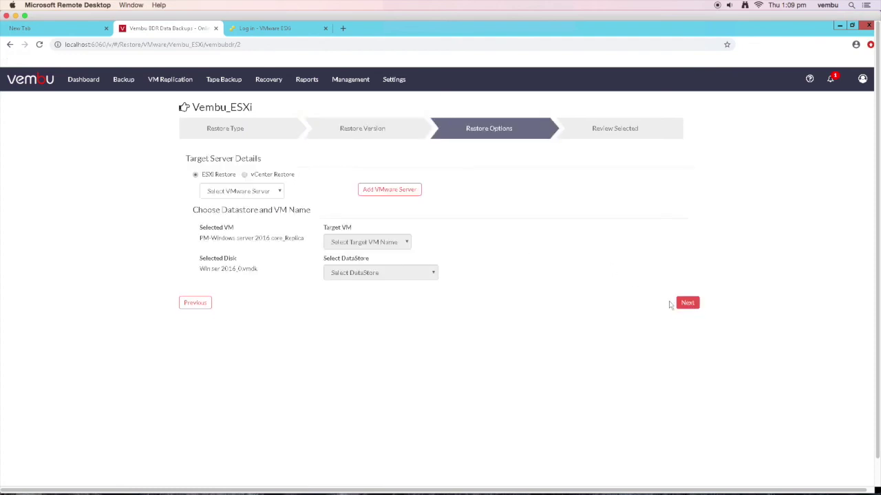
- Restore the disk into VM LiveRecovery on 192.168.102.132, datastore(VMFS)
{"action": "left_click", "coordinate": [256, 194]}
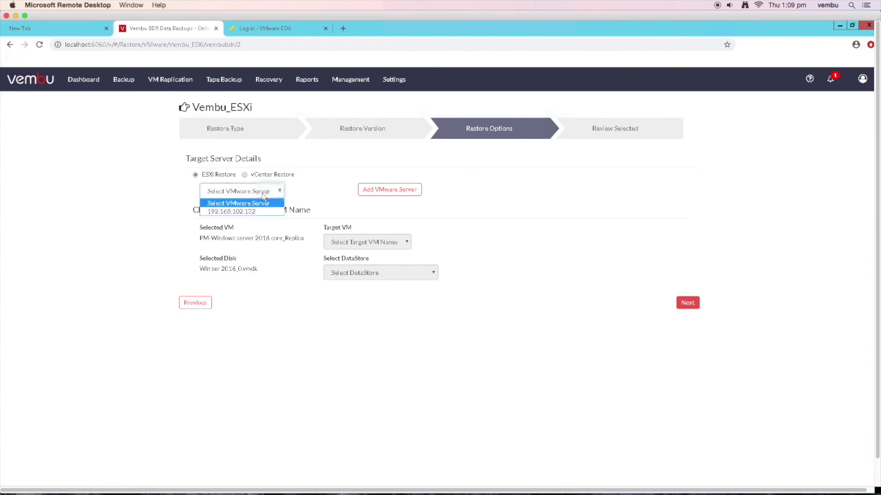
{"action": "left_click", "coordinate": [262, 208]}
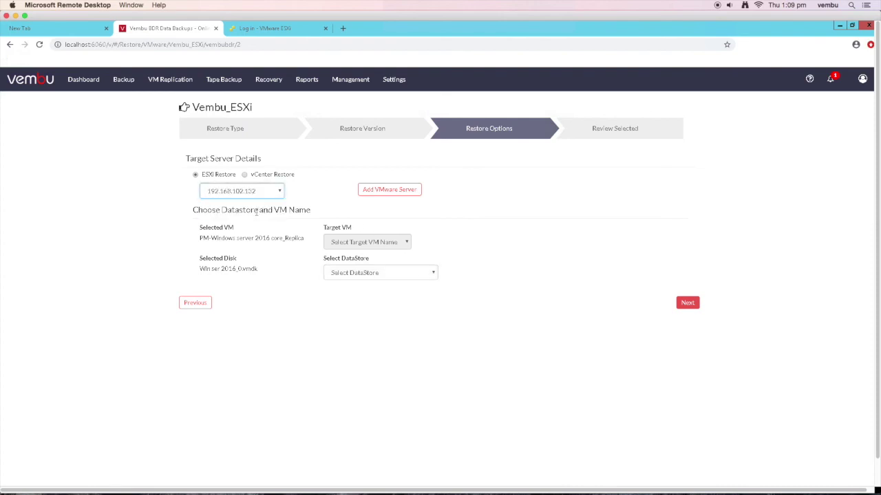
{"action": "left_click", "coordinate": [357, 242]}
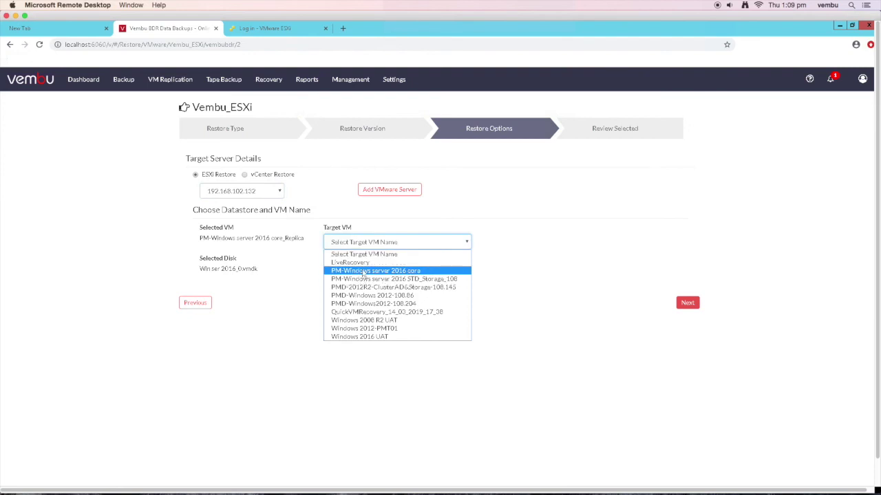
{"action": "left_click", "coordinate": [361, 262]}
{"action": "left_click", "coordinate": [366, 273]}
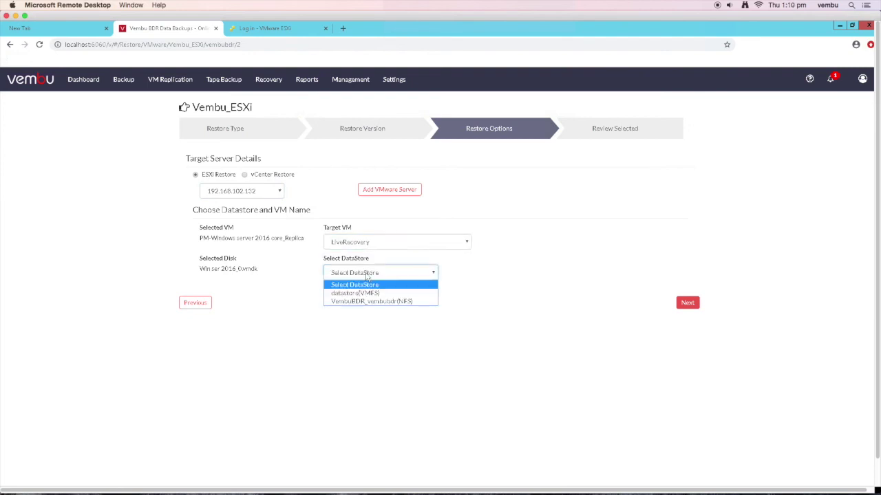
{"action": "left_click", "coordinate": [370, 293]}
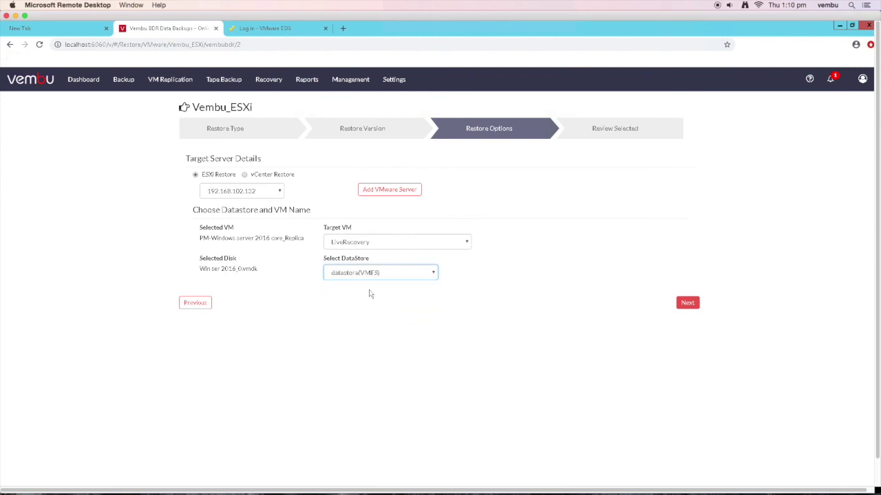
{"action": "left_click", "coordinate": [683, 303]}
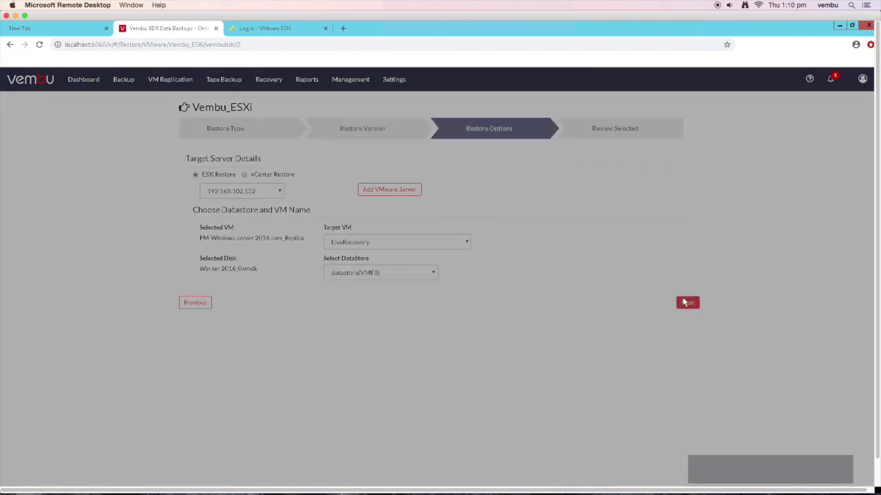
{"action": "left_click", "coordinate": [569, 128]}
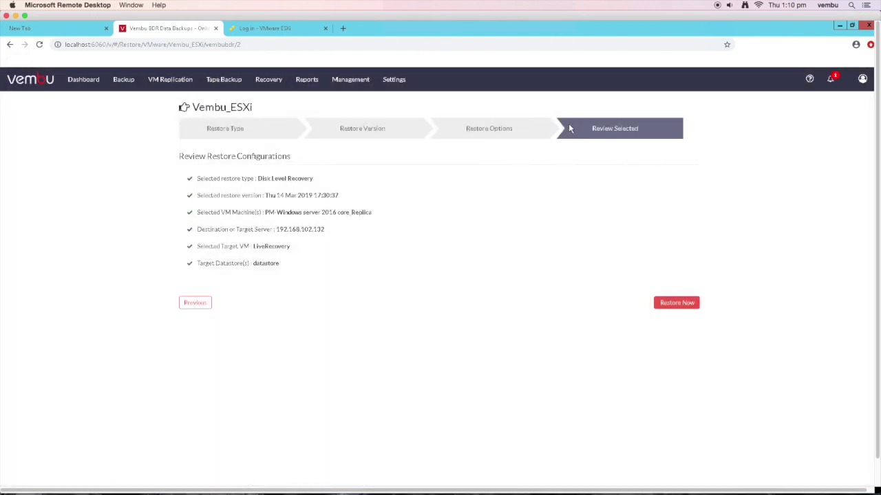
{"action": "left_click", "coordinate": [676, 303]}
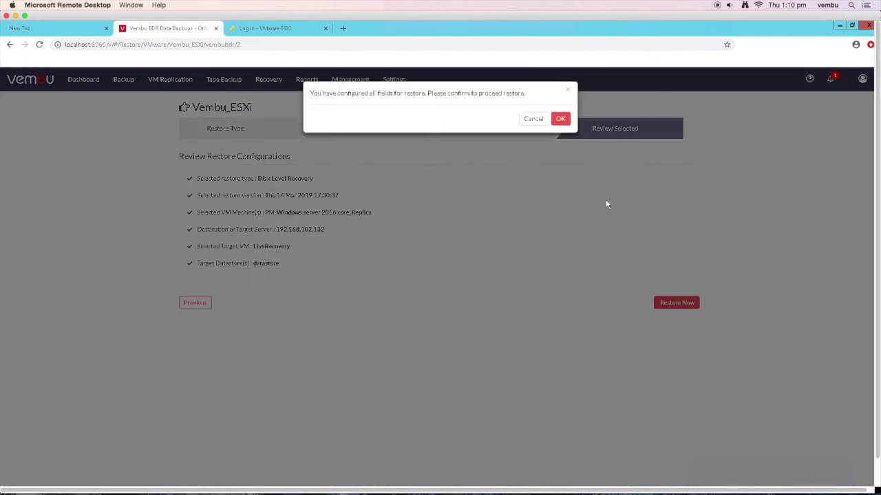
{"action": "left_click", "coordinate": [560, 121]}
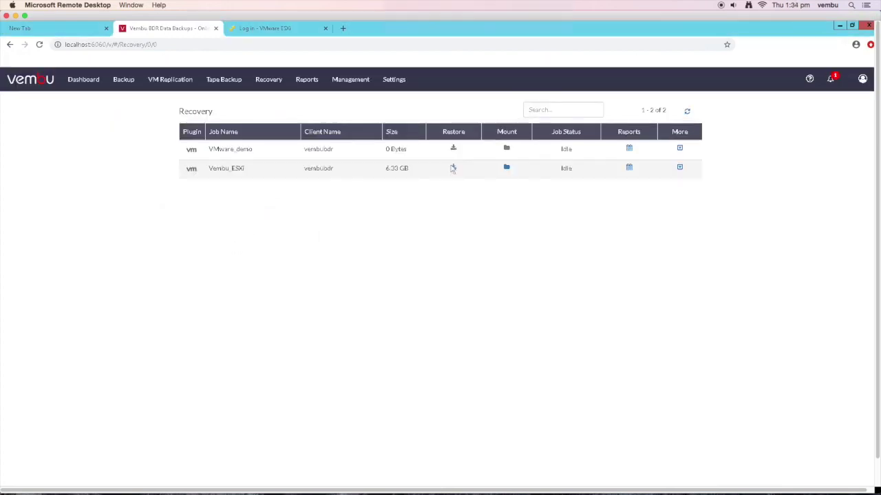
- Start a Download restore of the replica VM from the 14 Mar 2019 version
{"action": "left_click", "coordinate": [453, 168]}
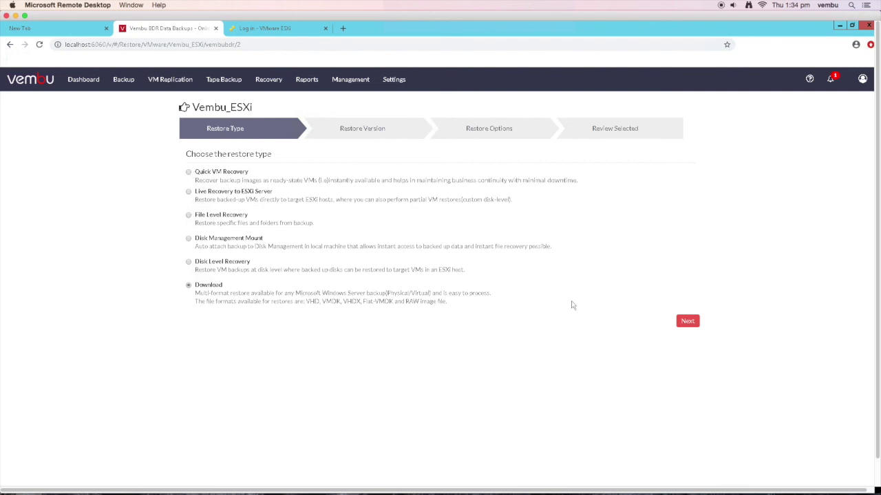
{"action": "left_click", "coordinate": [688, 322]}
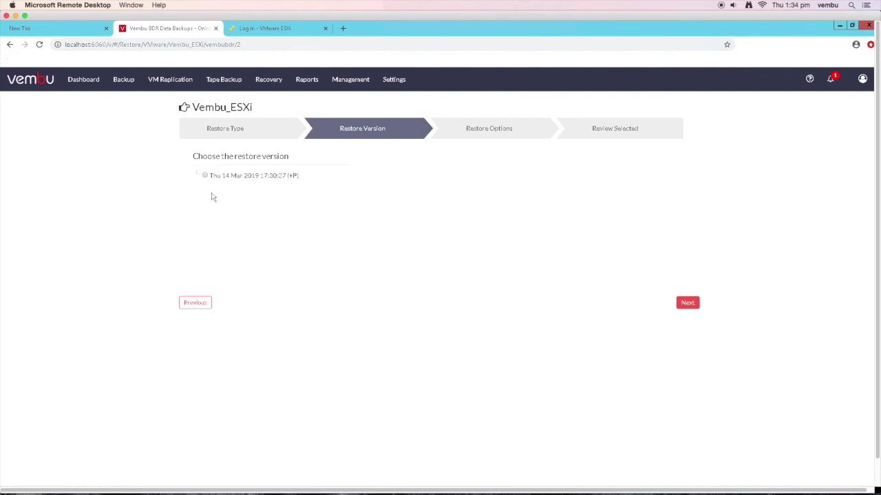
{"action": "left_click", "coordinate": [204, 176]}
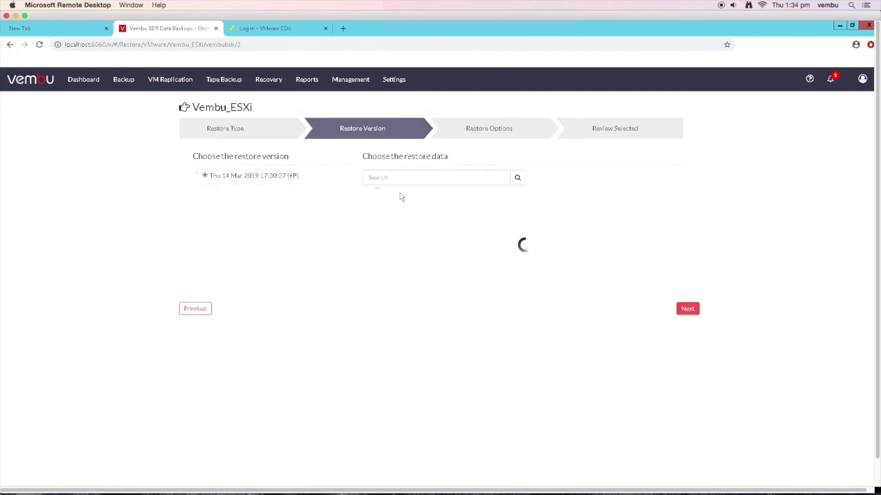
{"action": "left_click", "coordinate": [396, 204]}
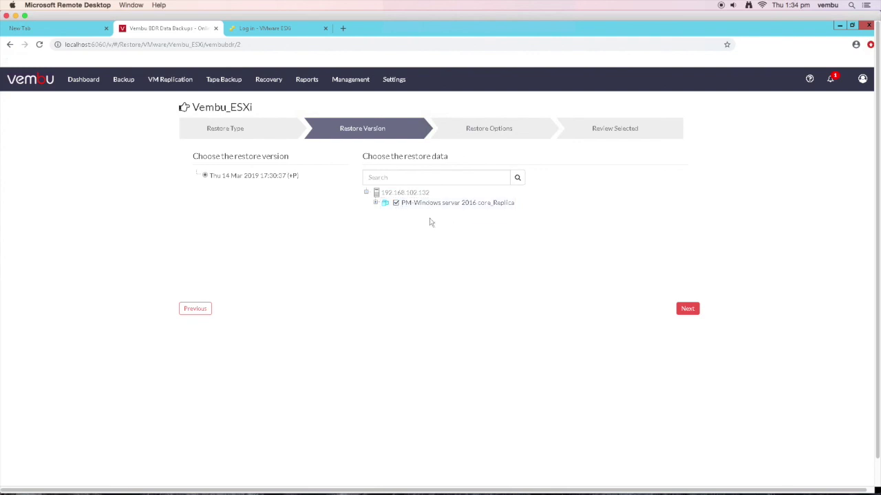
{"action": "left_click", "coordinate": [687, 309]}
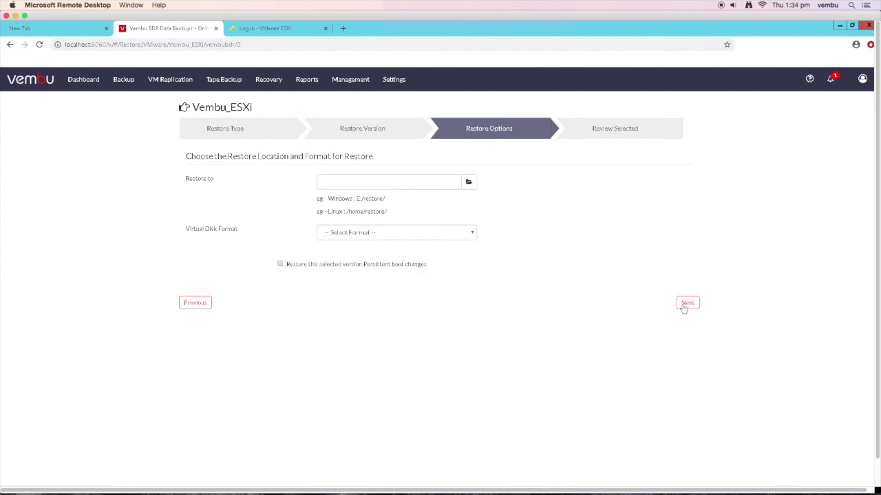
- Download the VM as VHD into E:/Download and start the restore
{"action": "left_click", "coordinate": [468, 181]}
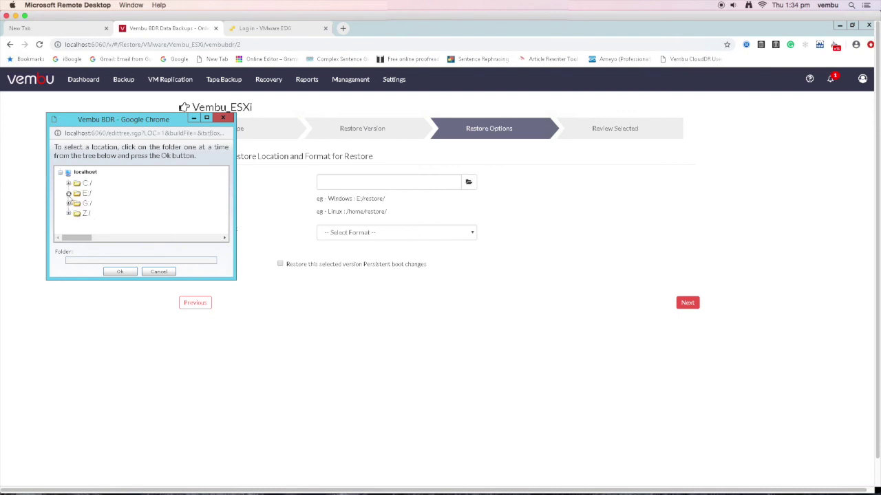
{"action": "left_click", "coordinate": [68, 193]}
{"action": "left_click", "coordinate": [88, 215]}
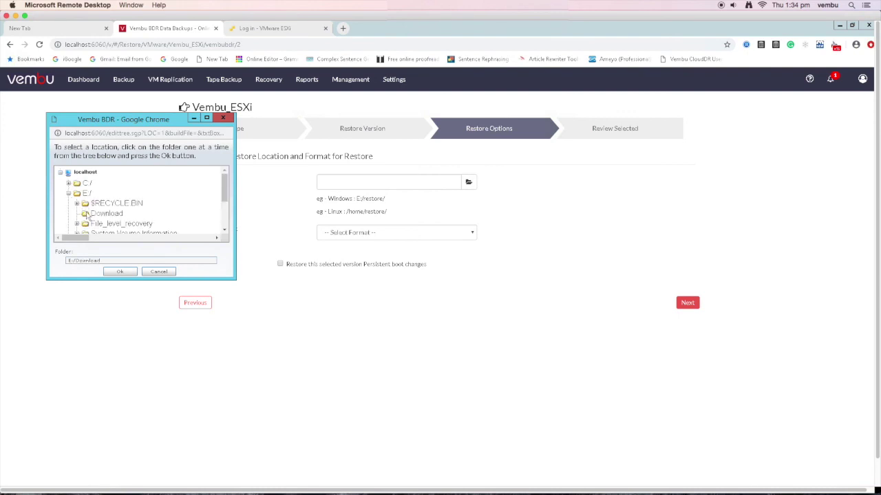
{"action": "left_click", "coordinate": [123, 271]}
{"action": "left_click", "coordinate": [428, 235]}
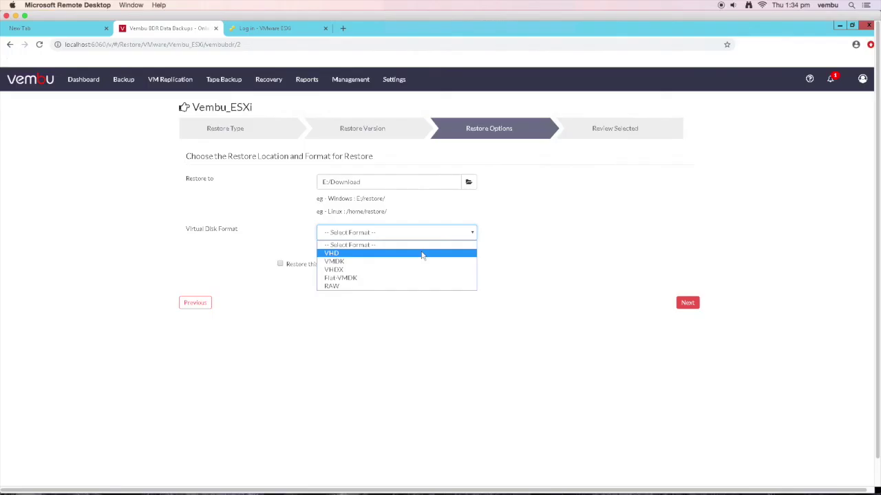
{"action": "left_click", "coordinate": [422, 254]}
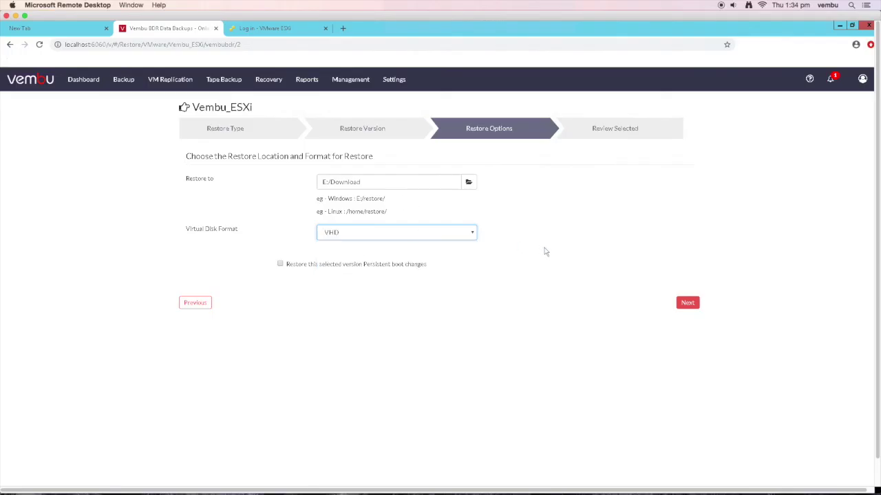
{"action": "left_click", "coordinate": [689, 307]}
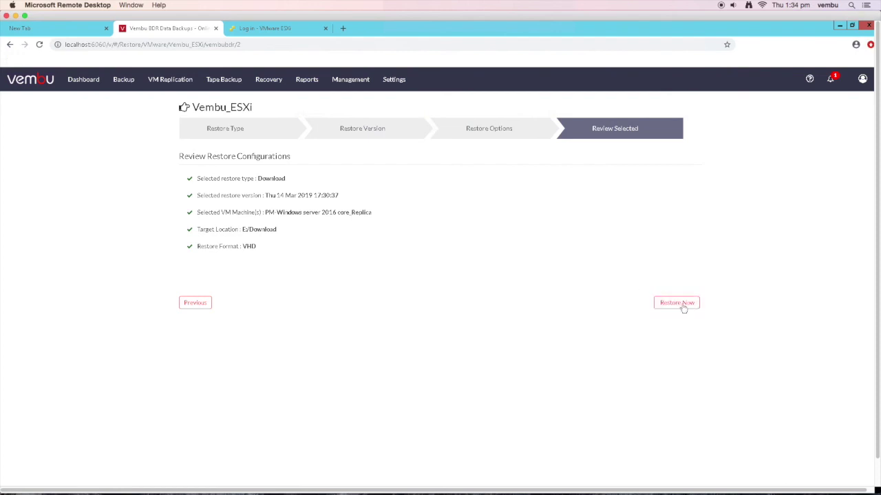
{"action": "left_click", "coordinate": [677, 303]}
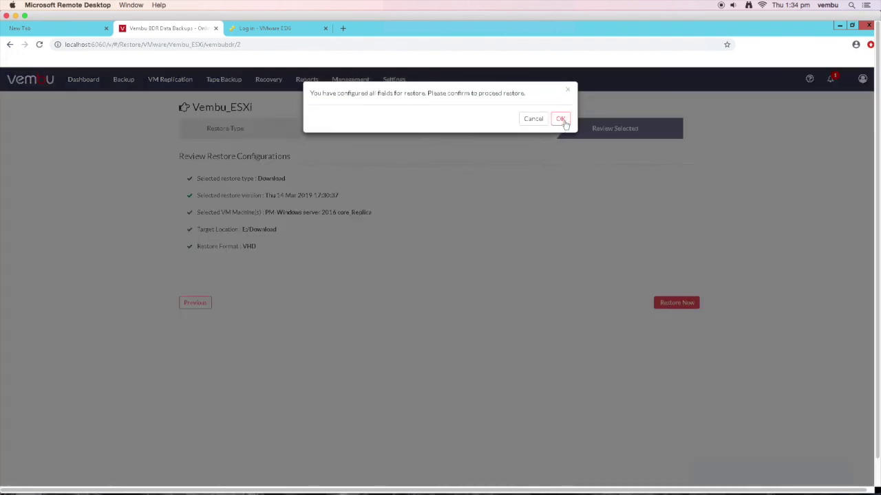
{"action": "left_click", "coordinate": [560, 118]}
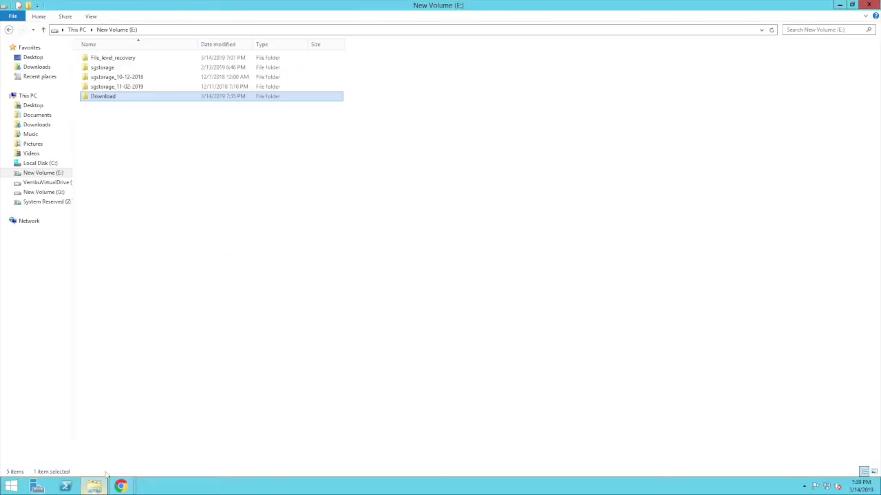
- Drill down from Download to the PM-Windows server 2016 core_Replica folder and select 1000_Merge.vhd
{"action": "double_click", "coordinate": [142, 96]}
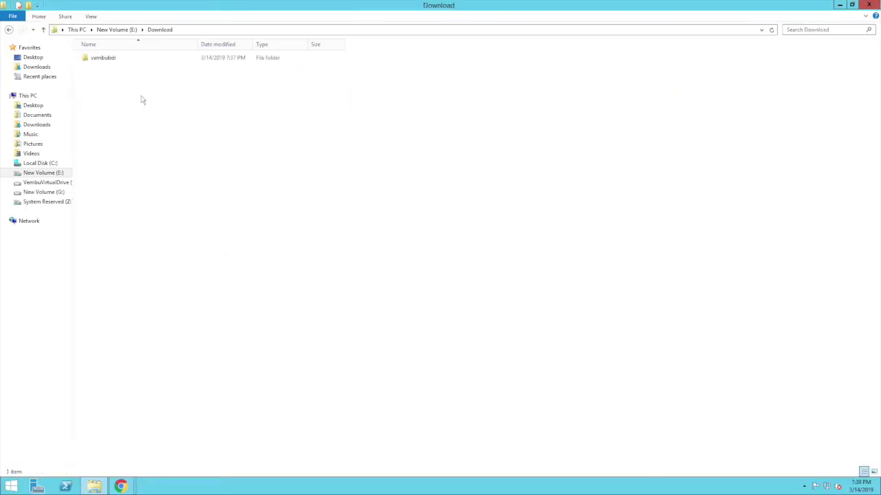
{"action": "double_click", "coordinate": [131, 59]}
{"action": "double_click", "coordinate": [130, 59]}
{"action": "double_click", "coordinate": [131, 60]}
{"action": "double_click", "coordinate": [130, 61]}
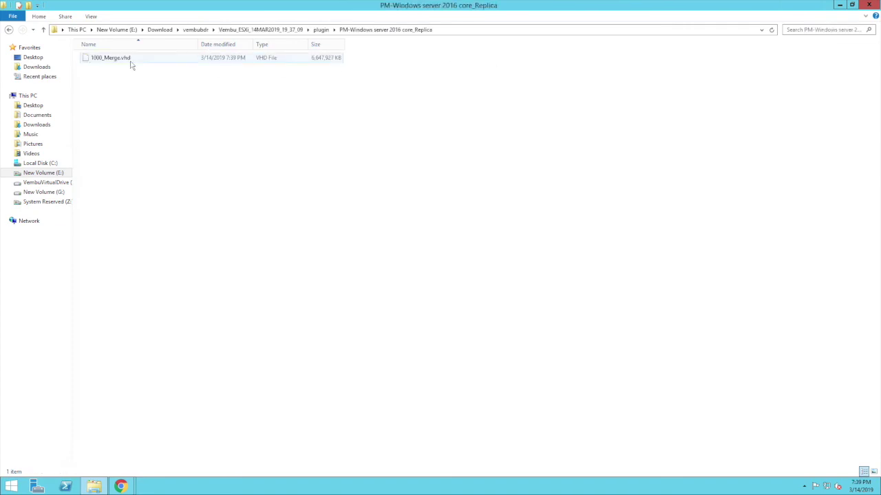
{"action": "left_click", "coordinate": [132, 60]}
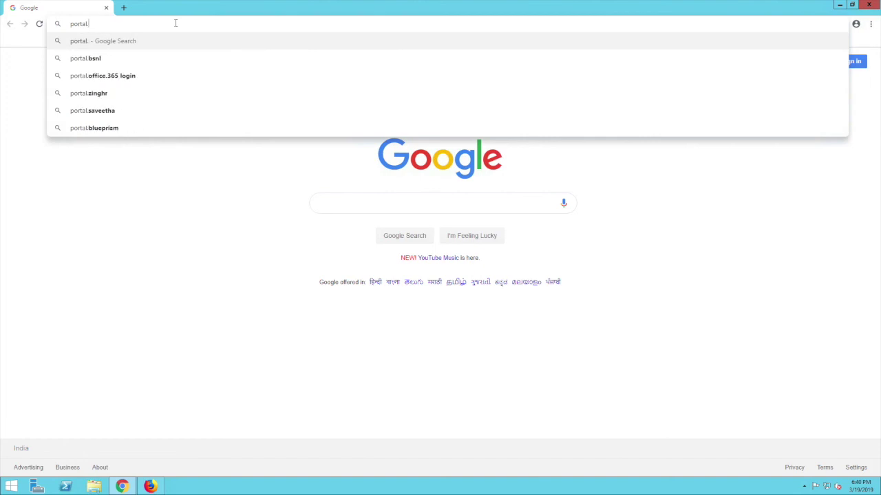
- On portal.vembu.com's sign-up form, enter the company name, first and last name, e-mail and phone number
{"action": "type", "text": ".vembu.com"}
{"action": "key", "text": "Return"}
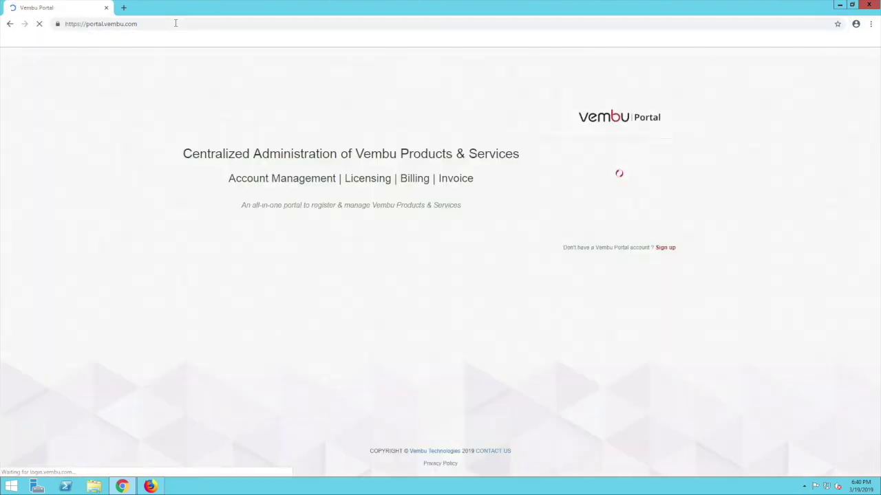
{"action": "left_click", "coordinate": [665, 287]}
{"action": "left_click", "coordinate": [610, 130]}
{"action": "type", "text": "lisa15"}
{"action": "left_click", "coordinate": [597, 153]}
{"action": "key", "text": "Tab"}
{"action": "key", "text": "Tab"}
{"action": "key", "text": "Tab"}
- Choose India as the country and Tamil Nadu as the state on the sign-up form
{"action": "left_click", "coordinate": [581, 232]}
{"action": "scroll", "coordinate": [596, 300], "scroll_direction": "down", "scroll_amount": 8}
{"action": "left_click", "coordinate": [596, 352]}
{"action": "left_click", "coordinate": [664, 229]}
{"action": "scroll", "coordinate": [657, 324], "scroll_direction": "down", "scroll_amount": 3}
{"action": "left_click", "coordinate": [657, 360]}
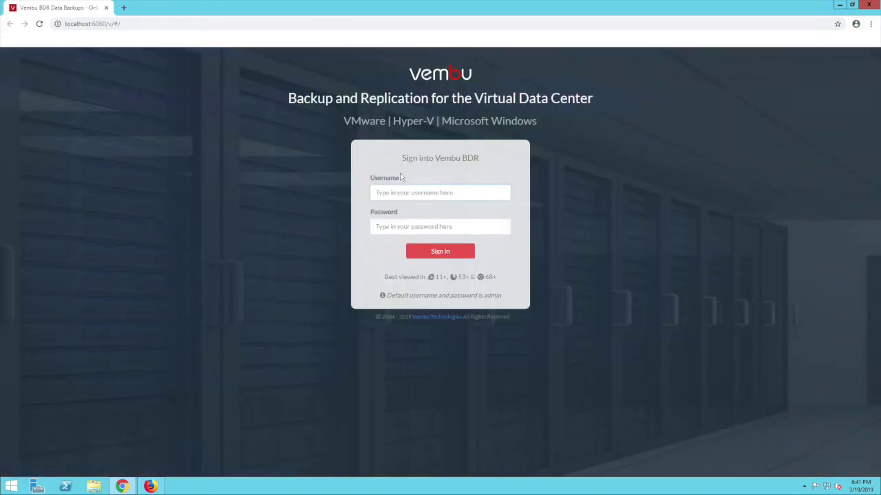
- Sign in to the BDR console with the admin password and dismiss the save-password prompt
{"action": "type", "text": "ad"}
{"action": "type", "text": "admin"}
{"action": "key", "text": "Return"}
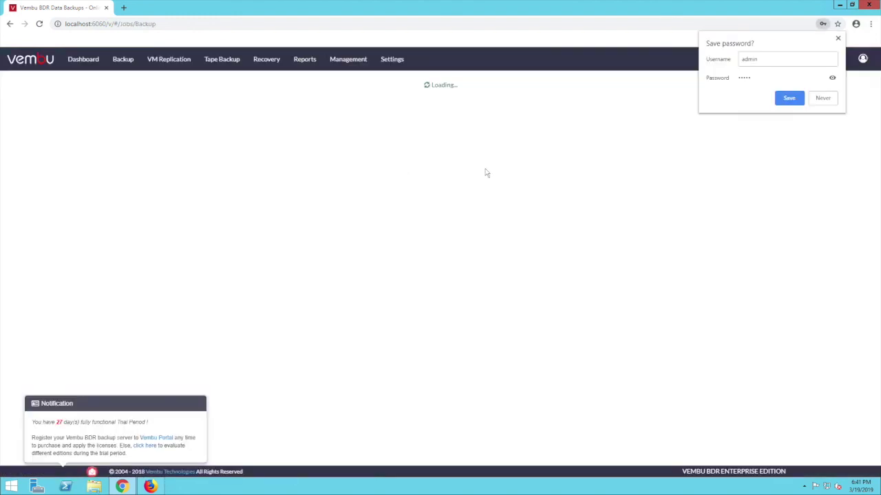
{"action": "left_click", "coordinate": [818, 97]}
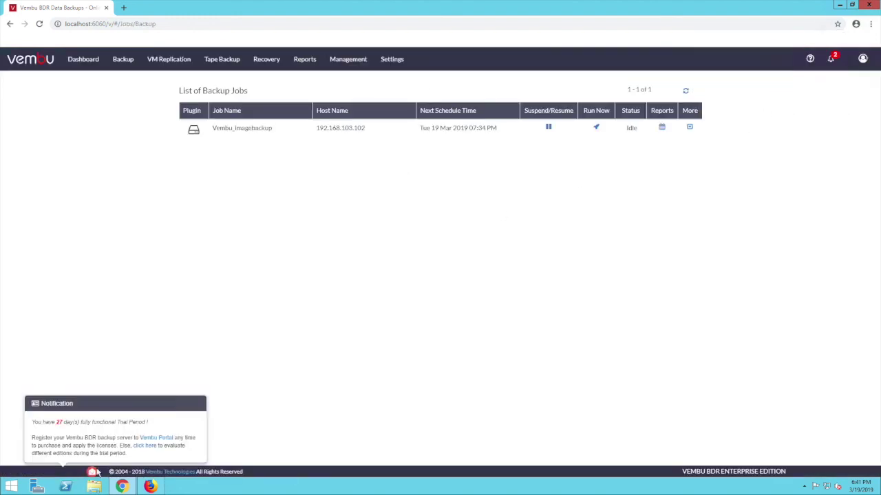
- Register the BDR server from Management > License using the portal account e-mail and password
{"action": "mouse_move", "coordinate": [348, 62]}
{"action": "left_click", "coordinate": [347, 94]}
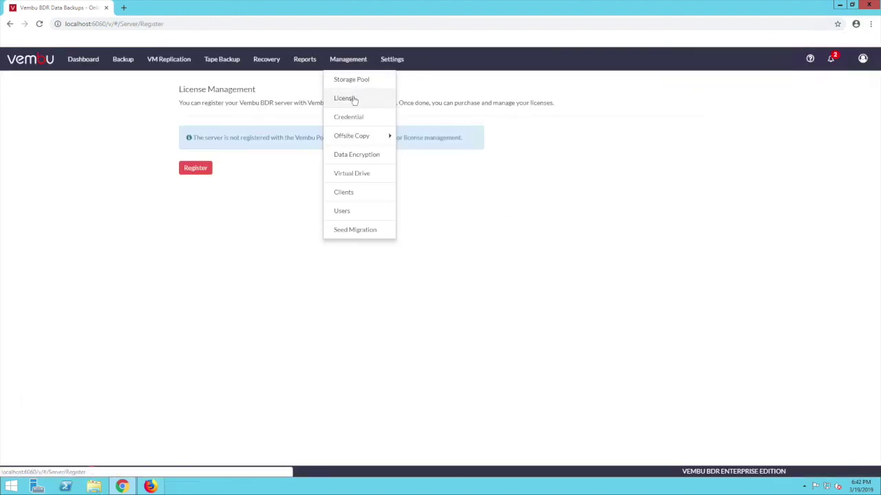
{"action": "left_click", "coordinate": [196, 168]}
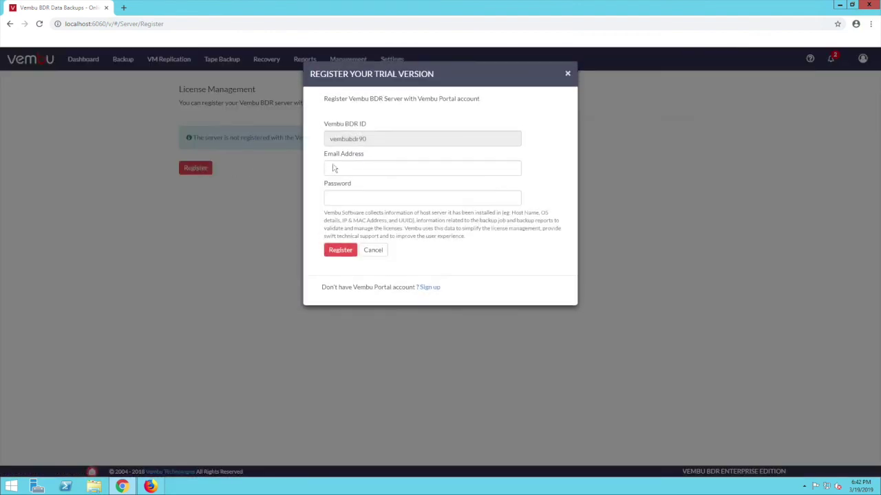
{"action": "left_click", "coordinate": [349, 166]}
{"action": "key", "text": "Tab"}
{"action": "type", "text": "•••••••••"}
{"action": "left_click", "coordinate": [339, 251]}
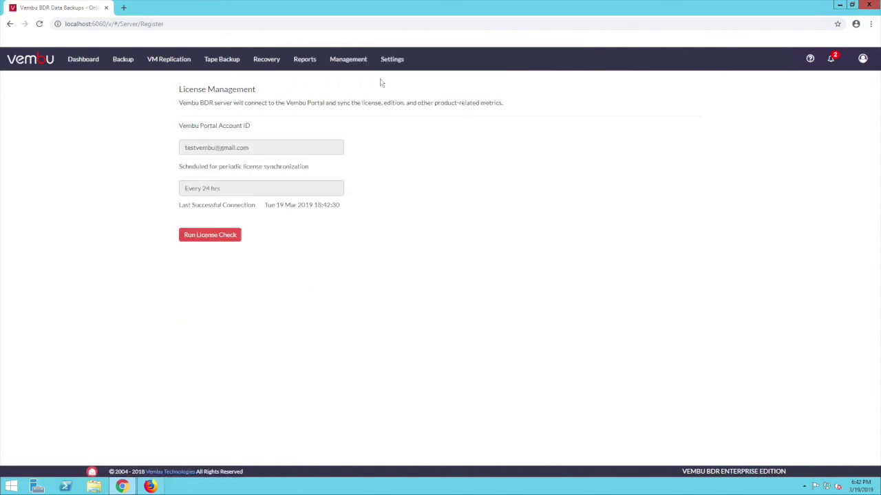
- Run a license check, then enter the account e-mail and password in the Vembu Portal login form
{"action": "left_click", "coordinate": [224, 238]}
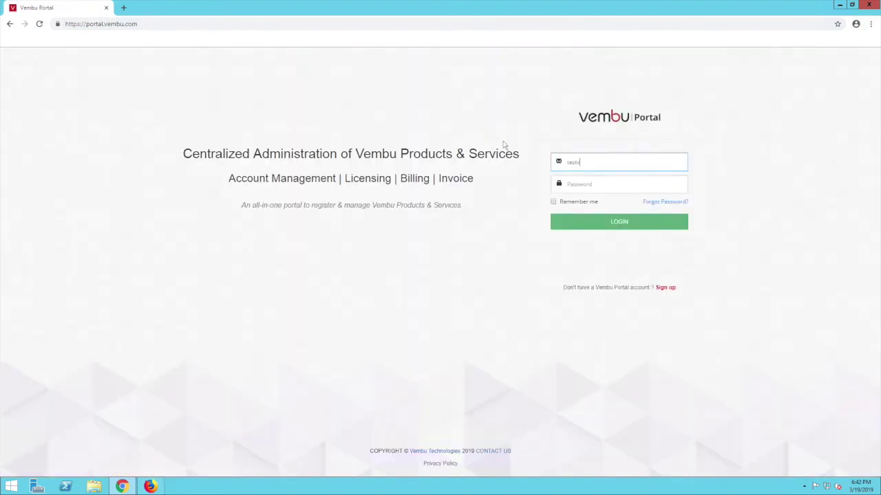
{"action": "key", "text": "Tab"}
{"action": "type", "text": "••"}
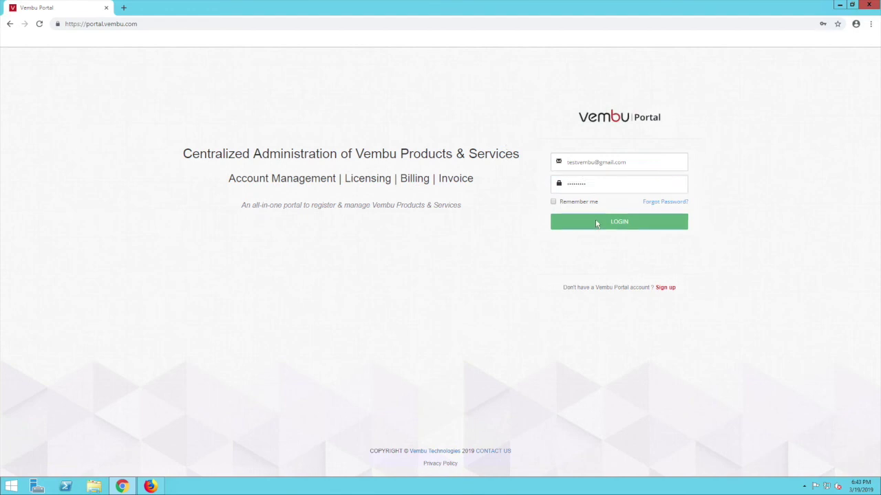